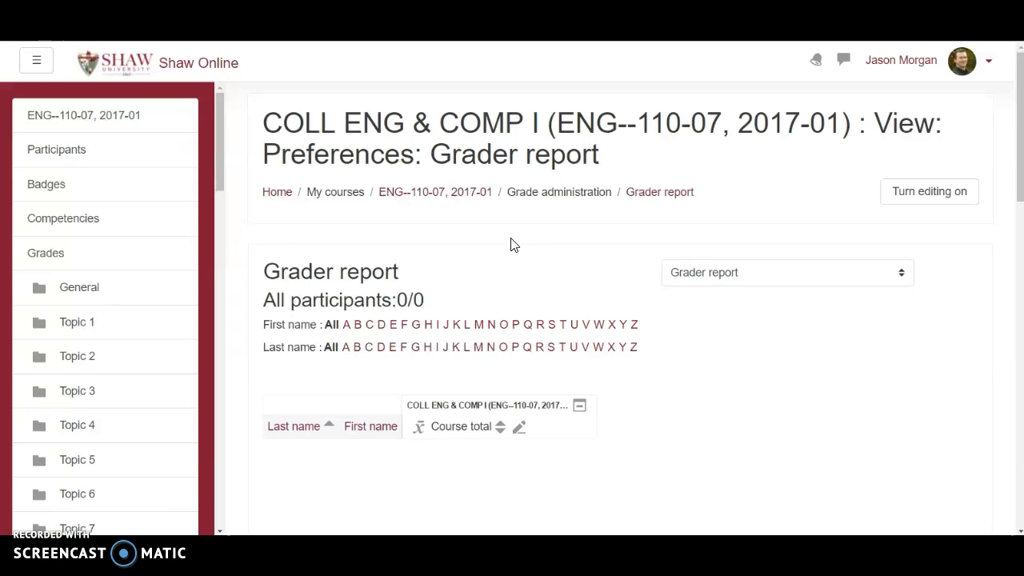
# - Open the ENG--110-07, 2017-01 course page and look through its topic sections
pyautogui.click(483, 227)
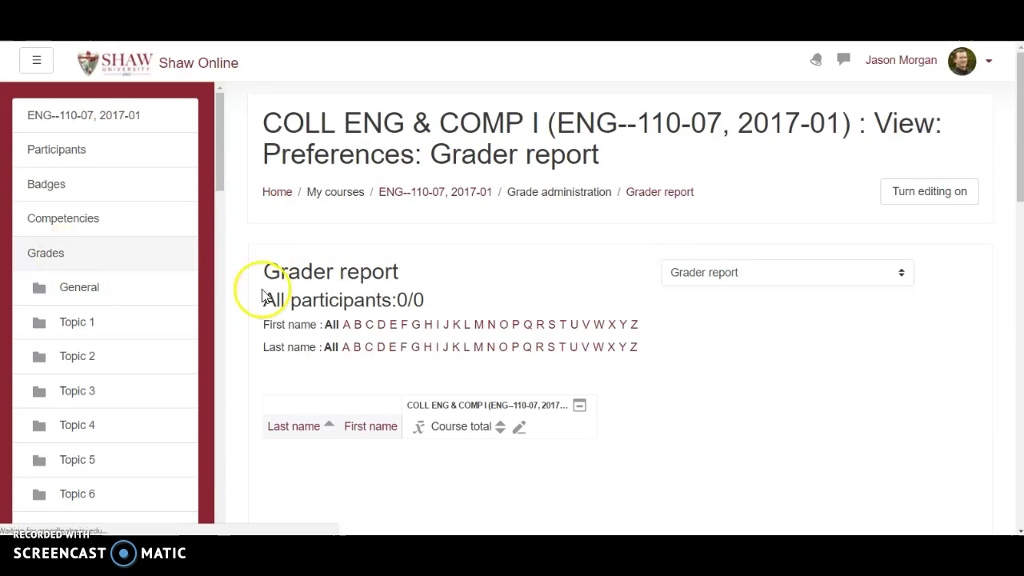
pyautogui.click(115, 120)
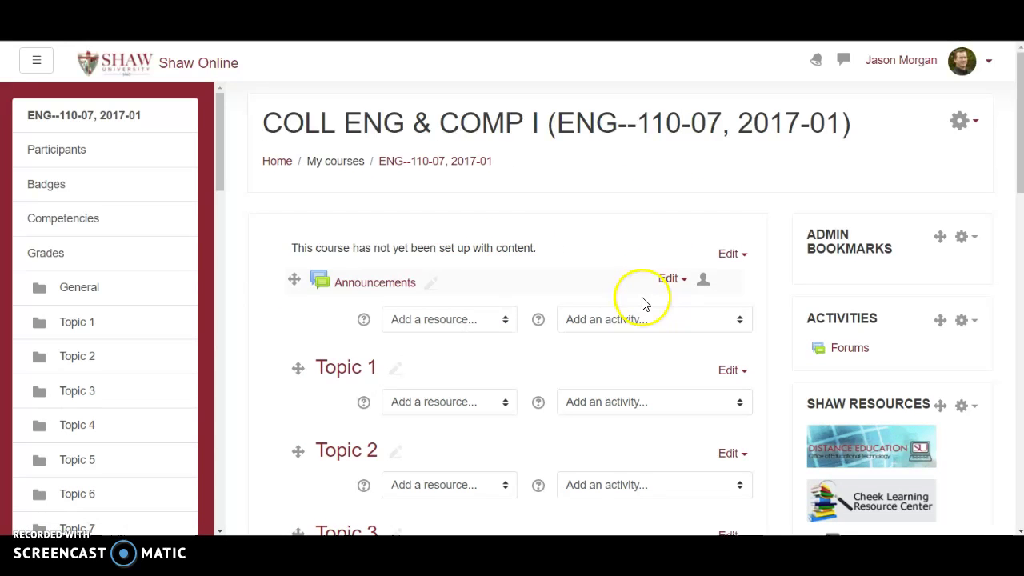
pyautogui.scroll(-10, 595, 327)
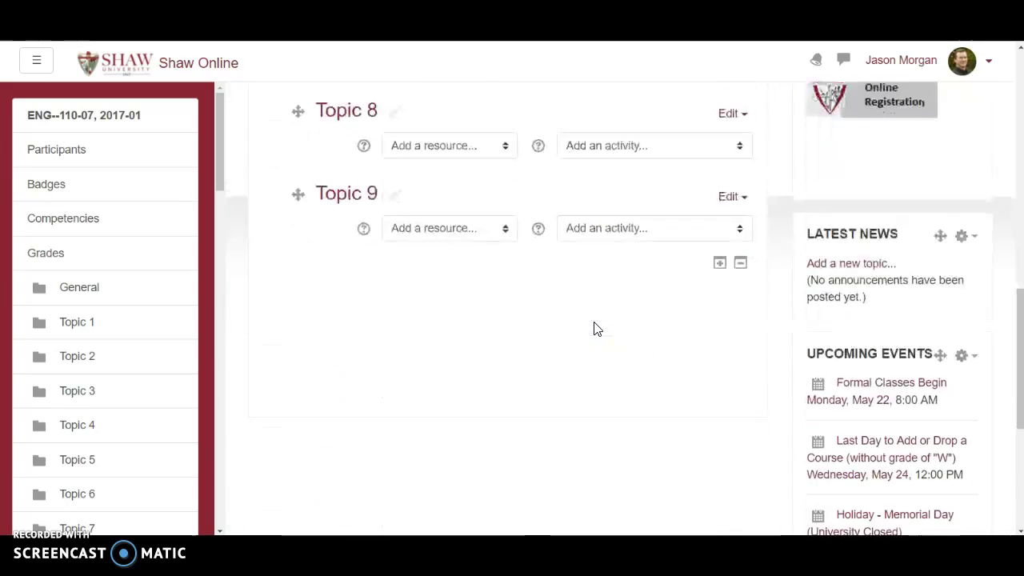
pyautogui.scroll(6, 594, 328)
pyautogui.scroll(5, 595, 328)
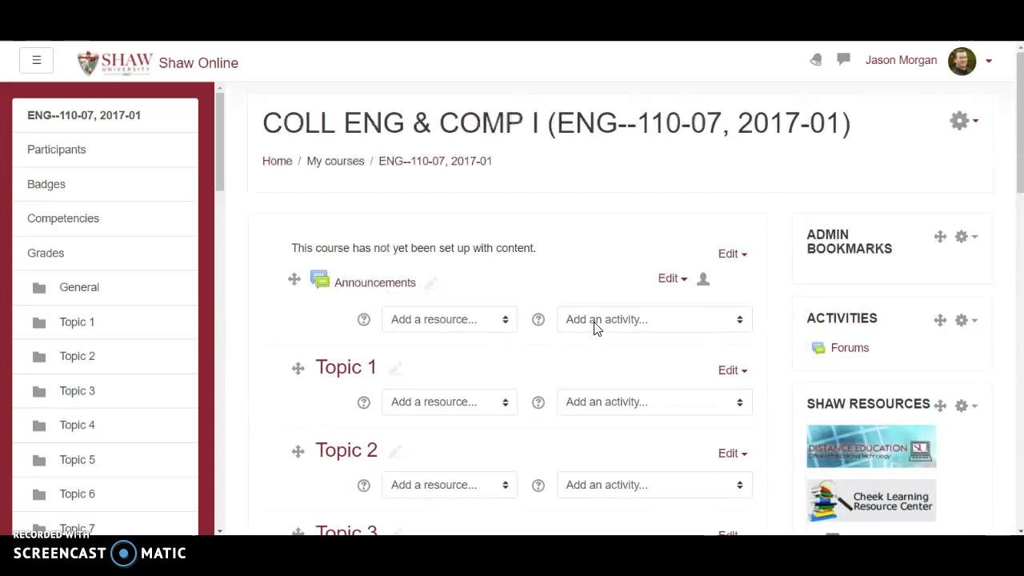
# - Go to the course's grades and open the Gradebook setup page
pyautogui.click(59, 257)
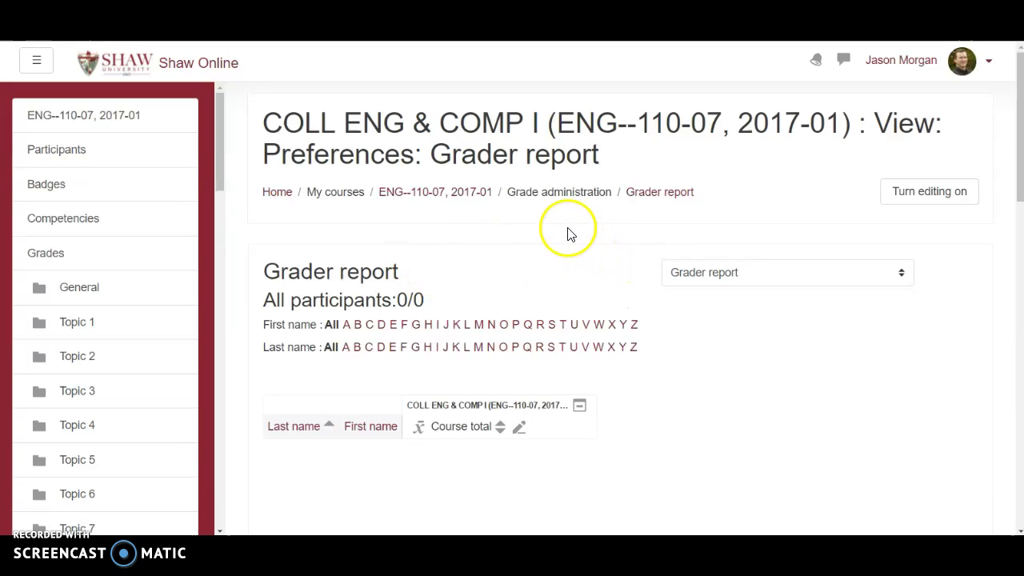
pyautogui.click(724, 276)
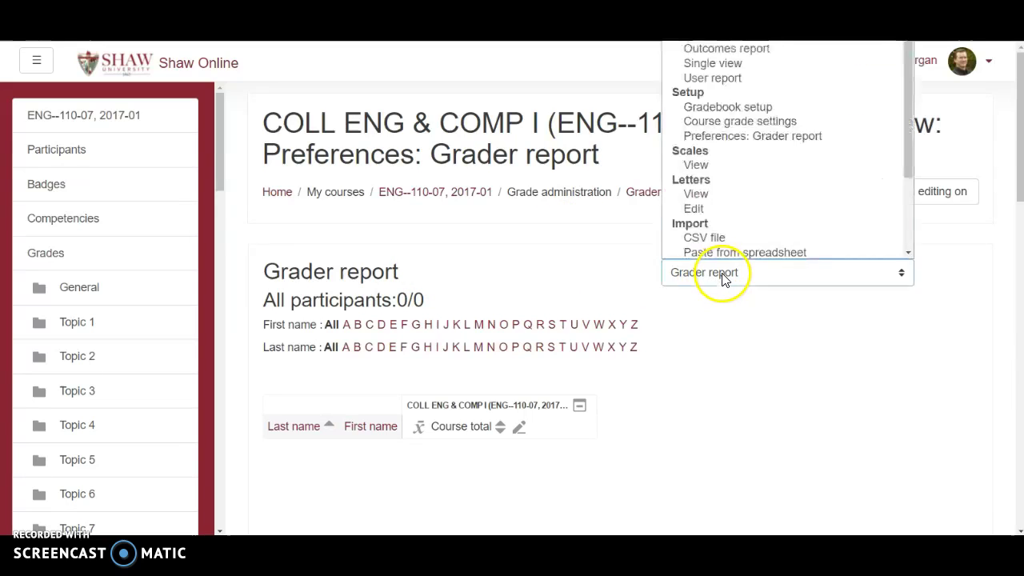
pyautogui.click(736, 108)
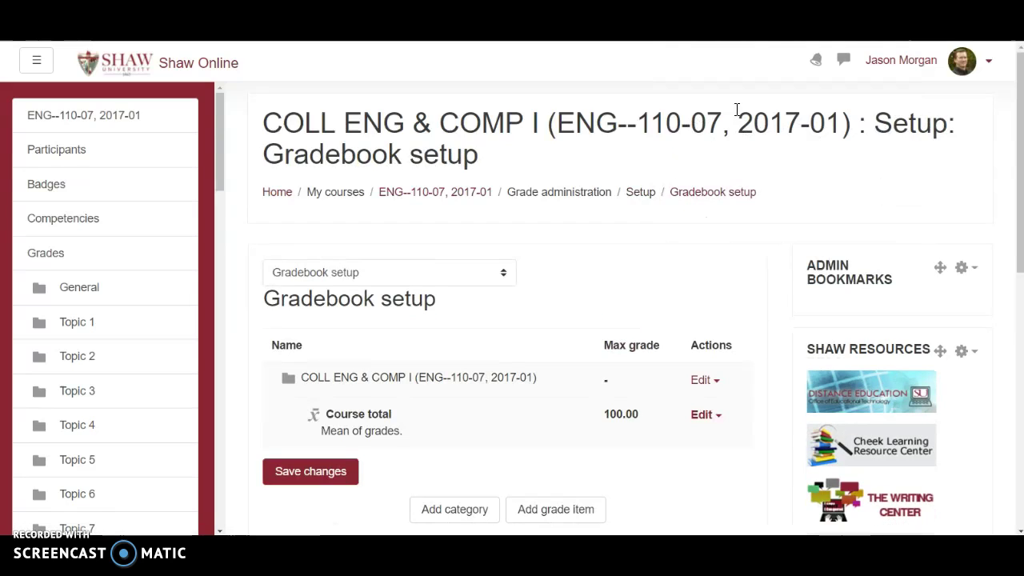
# - Edit the top-level COLL ENG & COMP I category to use the Weighted mean of grades aggregation, and save it
pyautogui.scroll(-2, 576, 270)
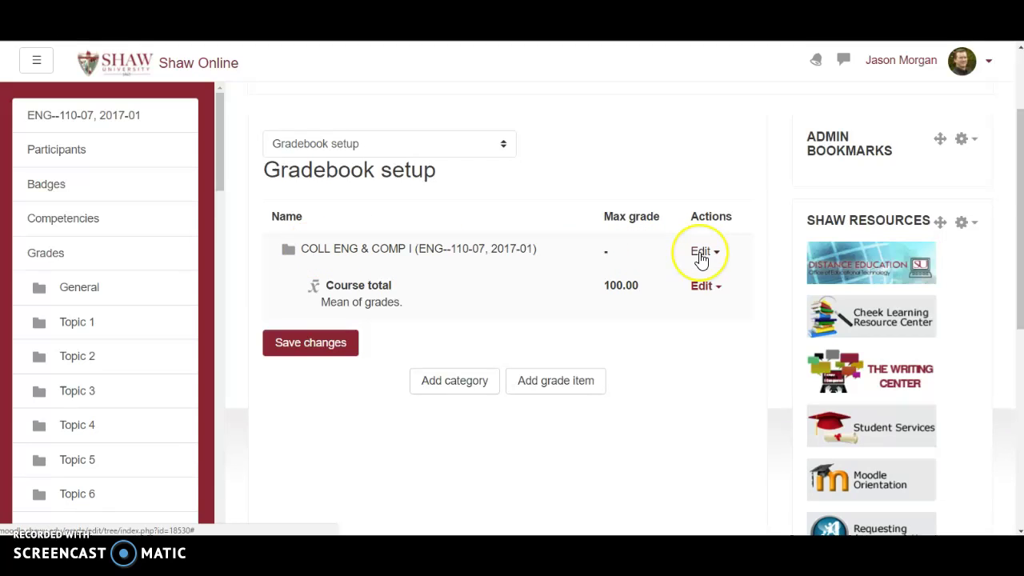
pyautogui.click(701, 254)
pyautogui.click(660, 280)
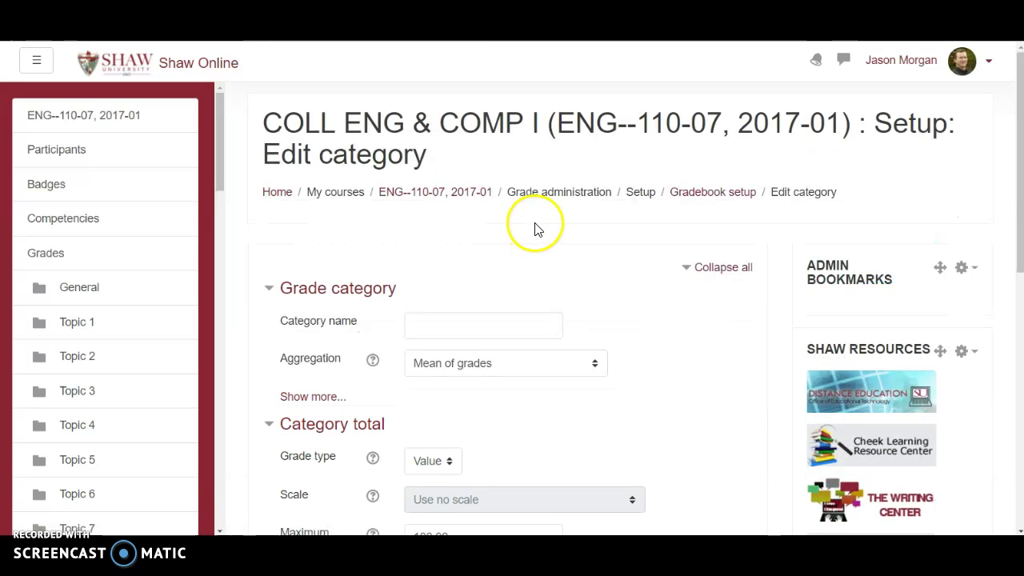
pyautogui.scroll(-2, 528, 231)
pyautogui.click(453, 238)
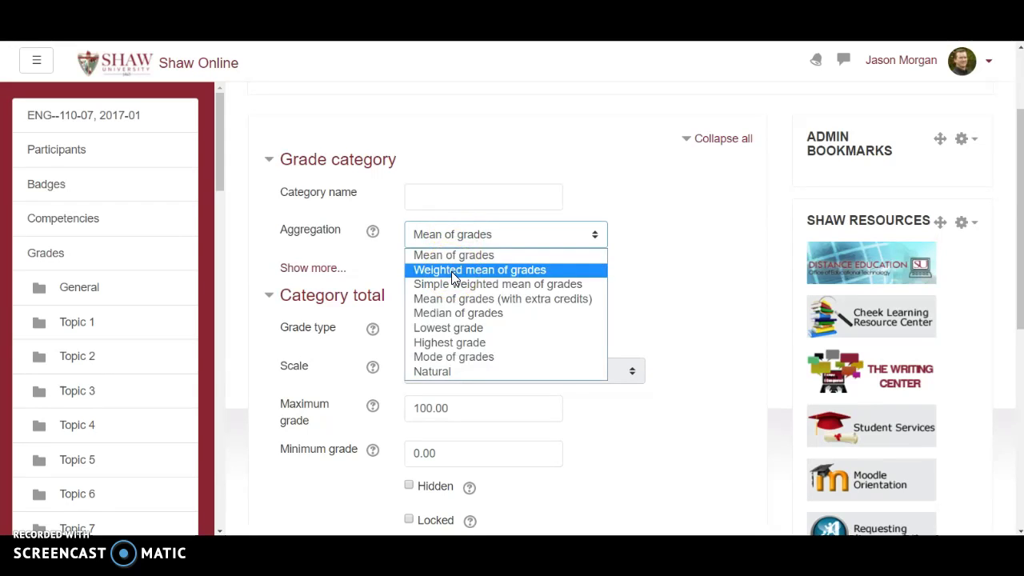
pyautogui.click(451, 272)
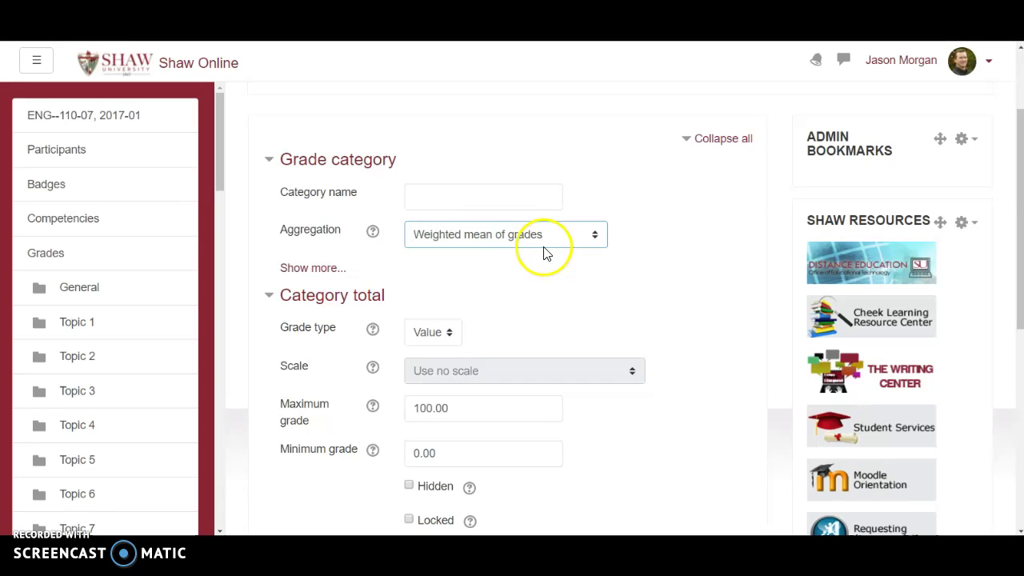
pyautogui.scroll(-3, 520, 272)
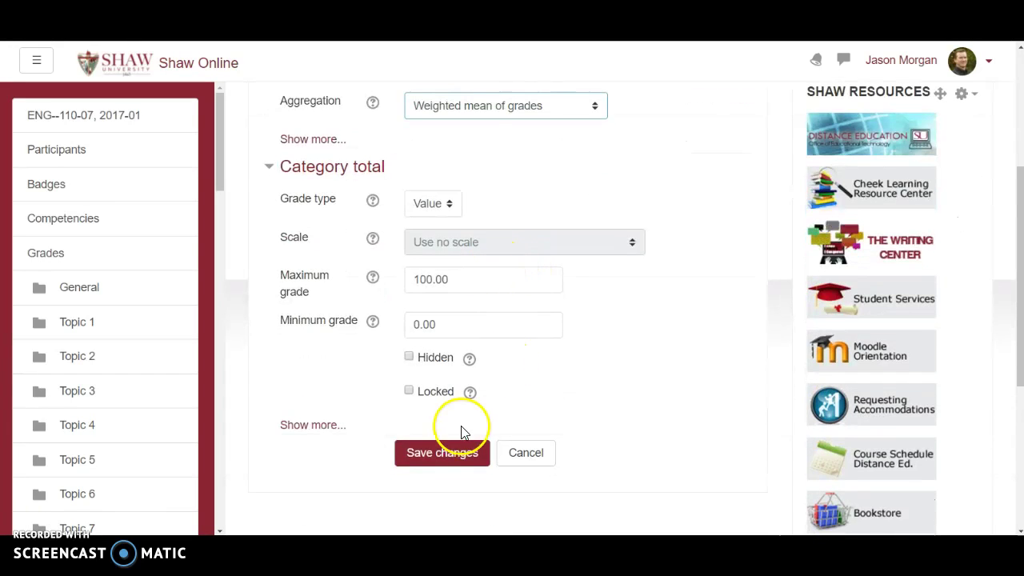
pyautogui.click(440, 452)
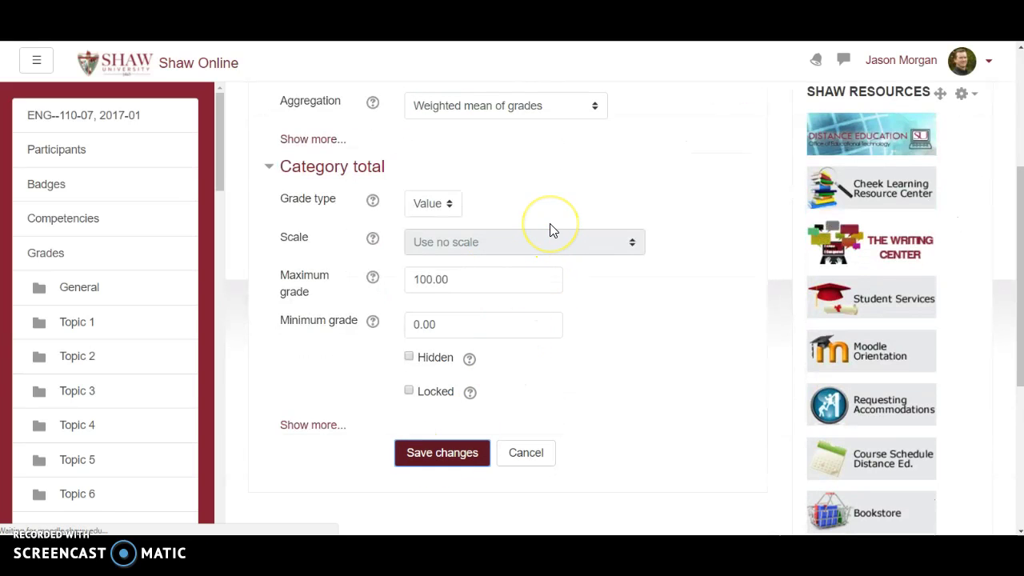
# - Save the changes on the Gradebook setup page
pyautogui.scroll(-1, 548, 287)
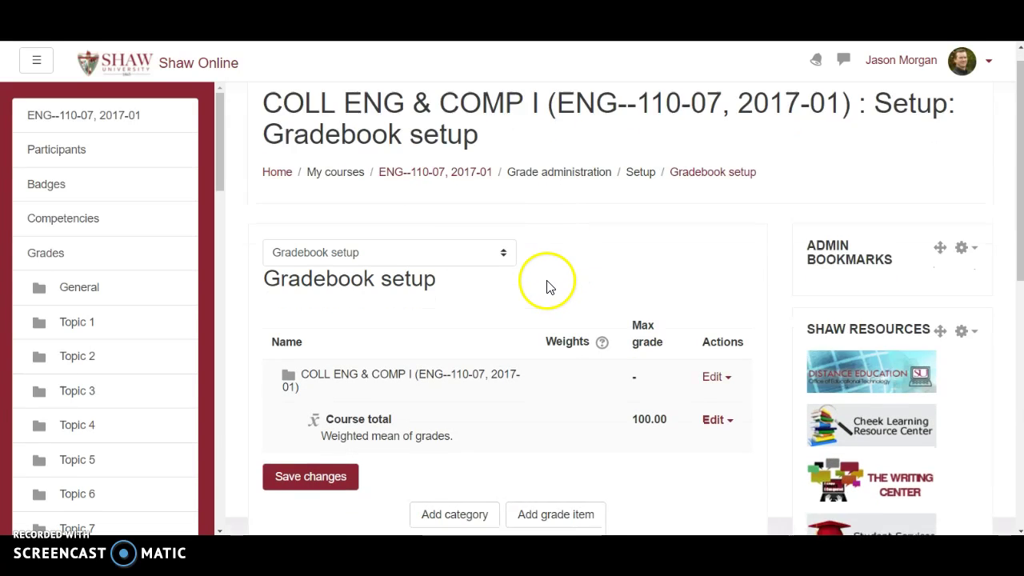
pyautogui.scroll(-3, 547, 284)
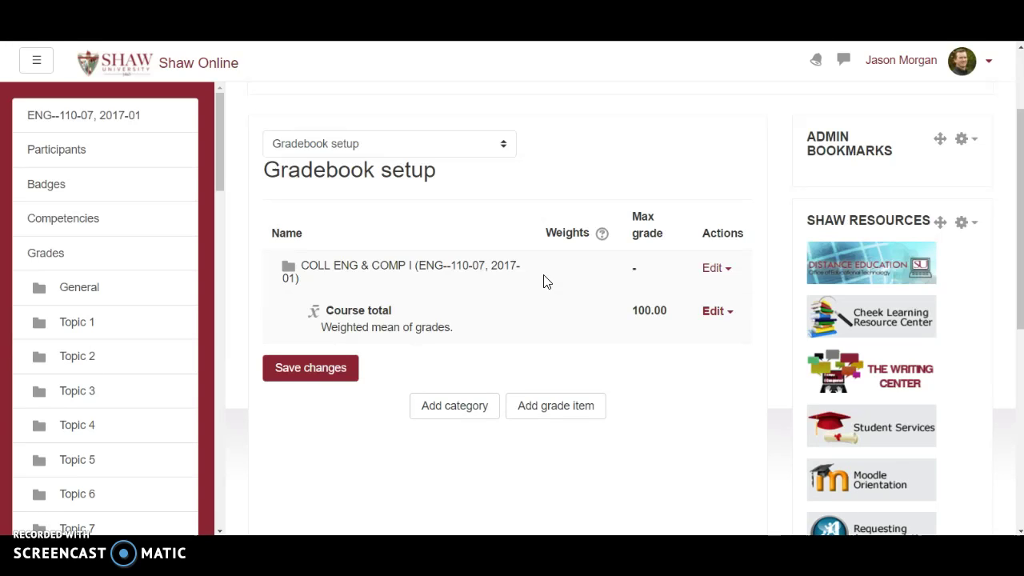
pyautogui.click(324, 368)
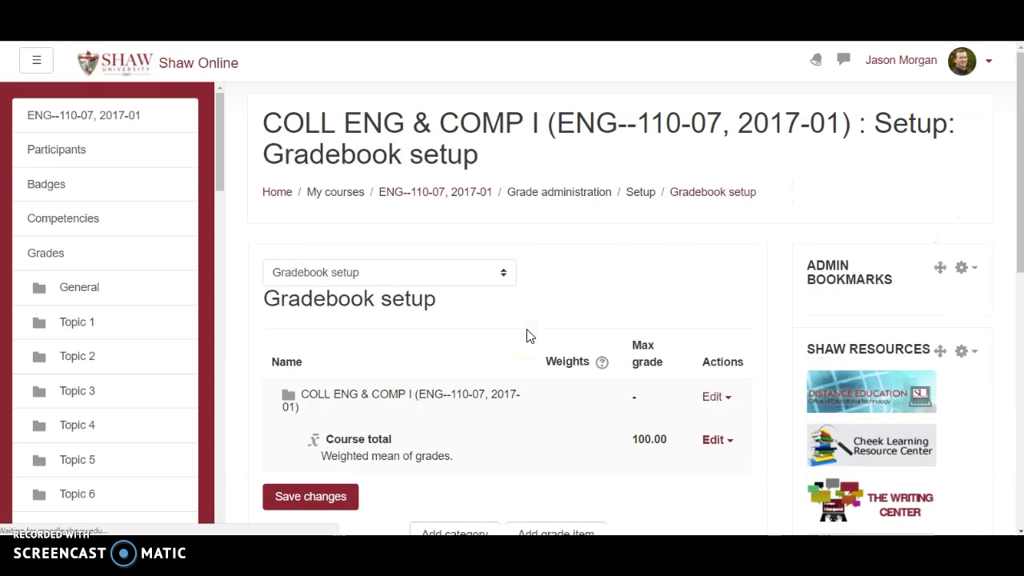
# - Start adding a new grade category to the course gradebook
pyautogui.scroll(-3, 569, 304)
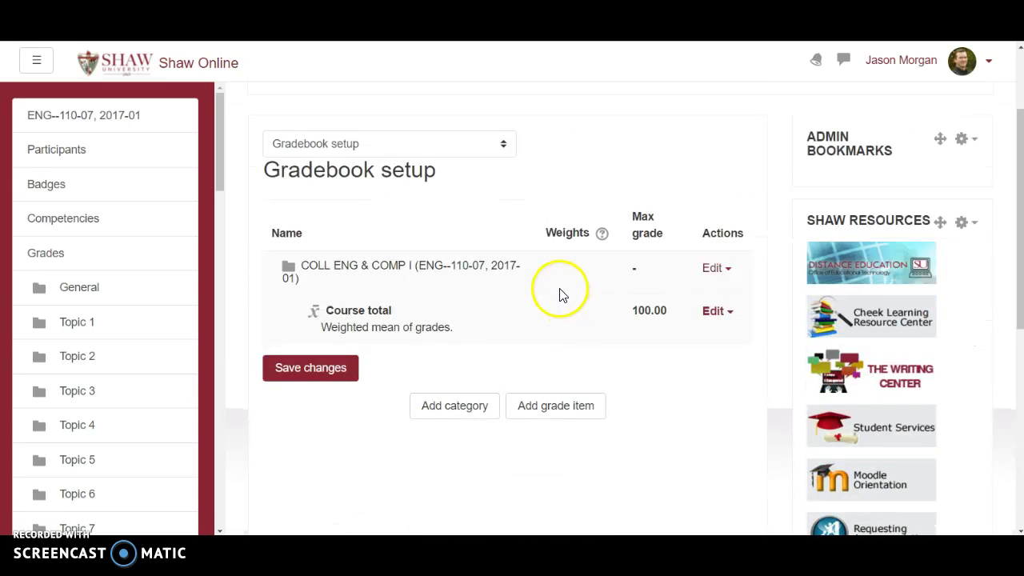
pyautogui.click(456, 408)
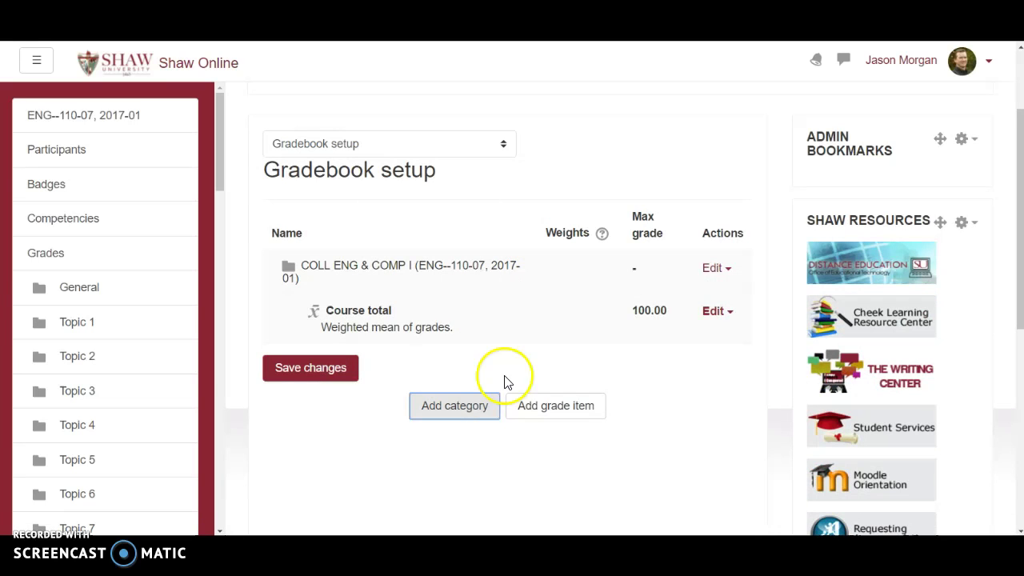
pyautogui.scroll(-3, 606, 304)
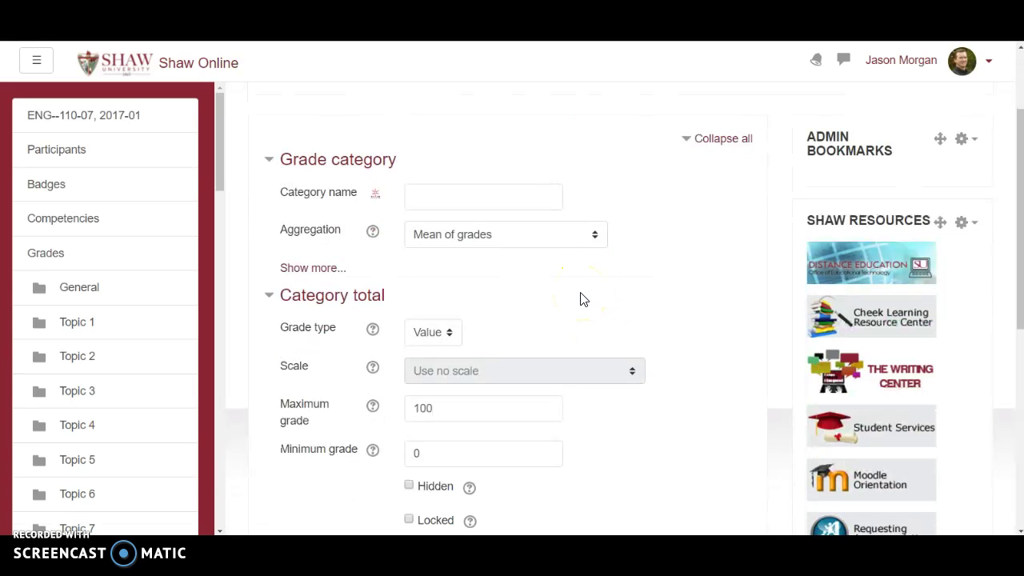
# - Switch to the Word document with the Grade Evaluation table and copy the assignment name "Attendance"
pyautogui.hotkey('alt', 'Tab')
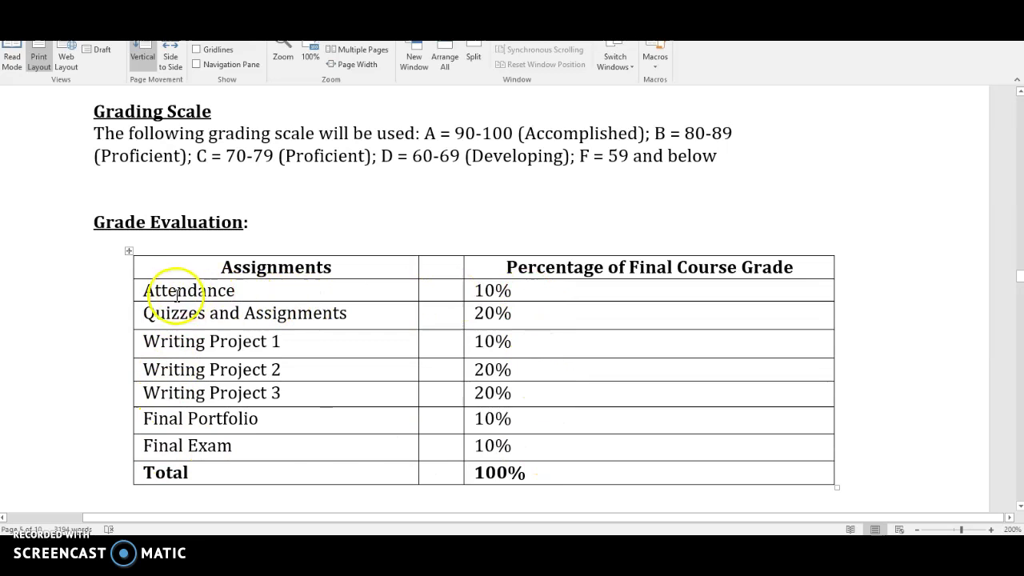
pyautogui.moveTo(145, 292); pyautogui.dragTo(236, 296)
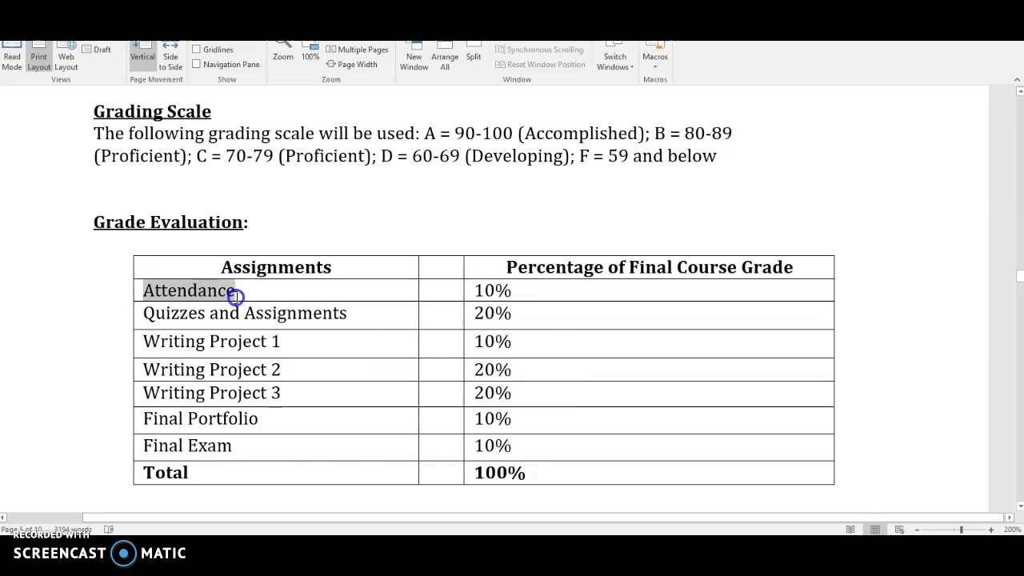
pyautogui.rightClick(227, 291)
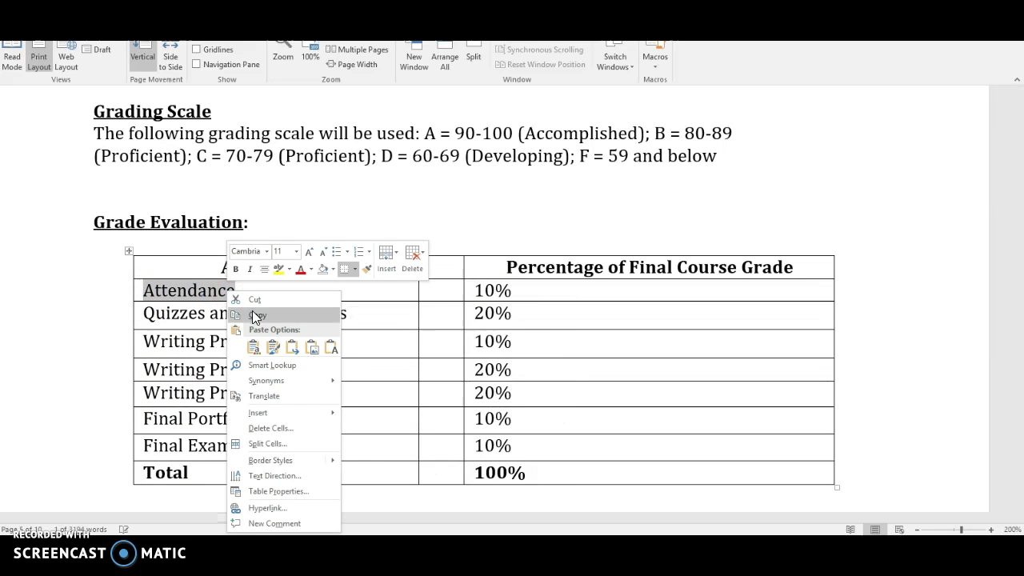
pyautogui.click(255, 316)
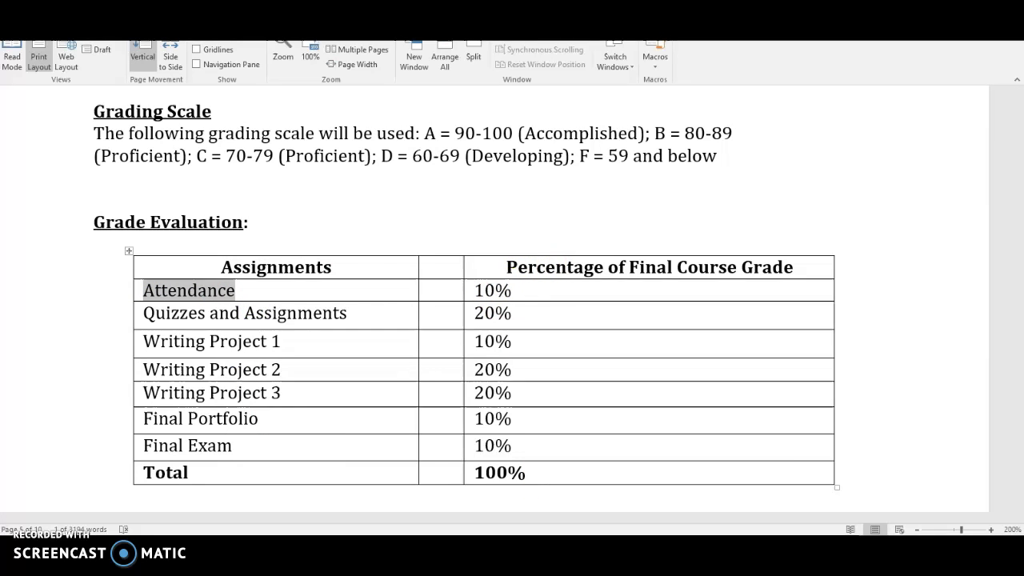
# - Return to the new category form in the browser and name the category "Attendance 10%", pasting in the copied text
pyautogui.hotkey('alt', 'Tab')
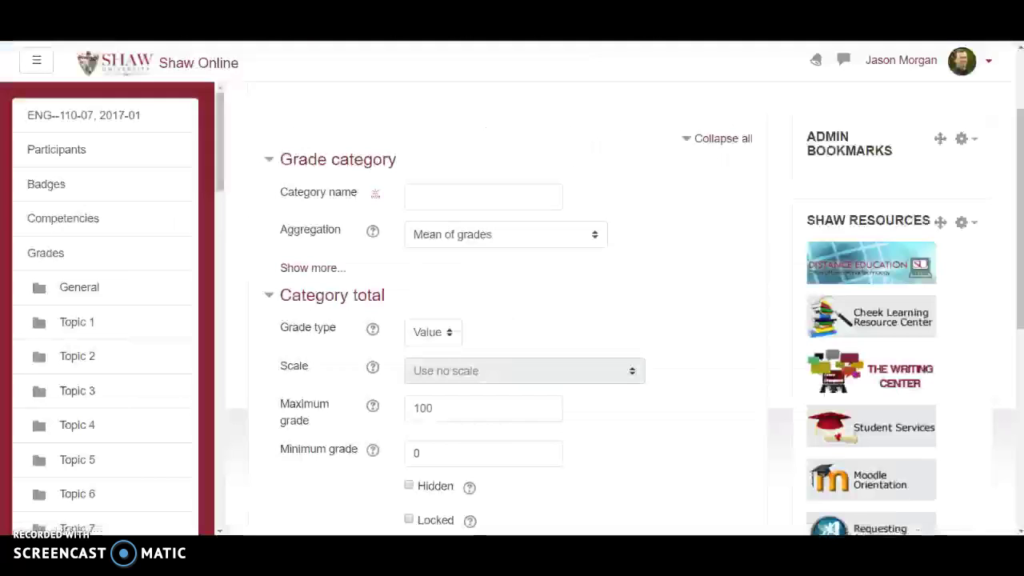
pyautogui.click(416, 198)
pyautogui.rightClick(417, 199)
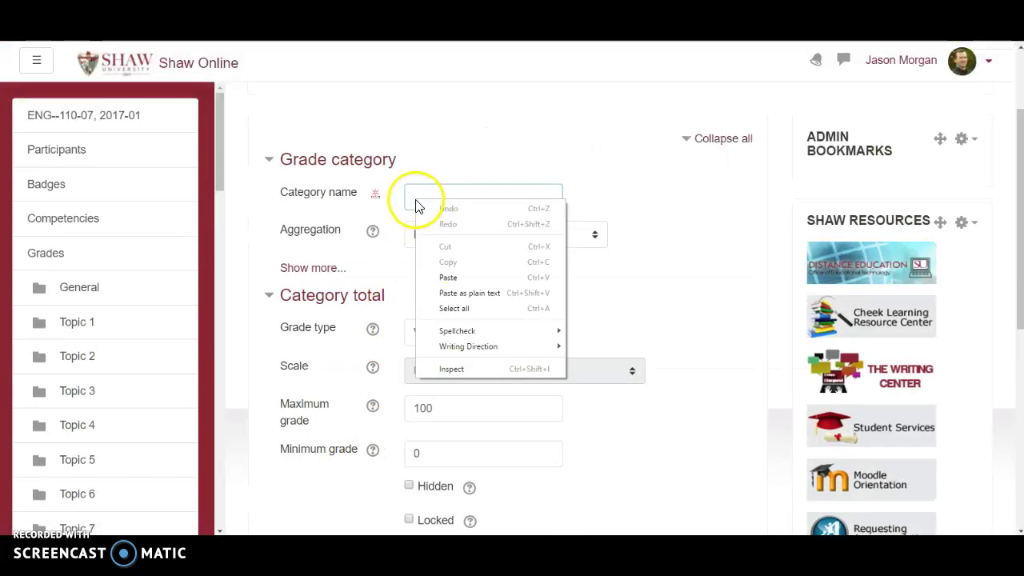
pyautogui.click(459, 279)
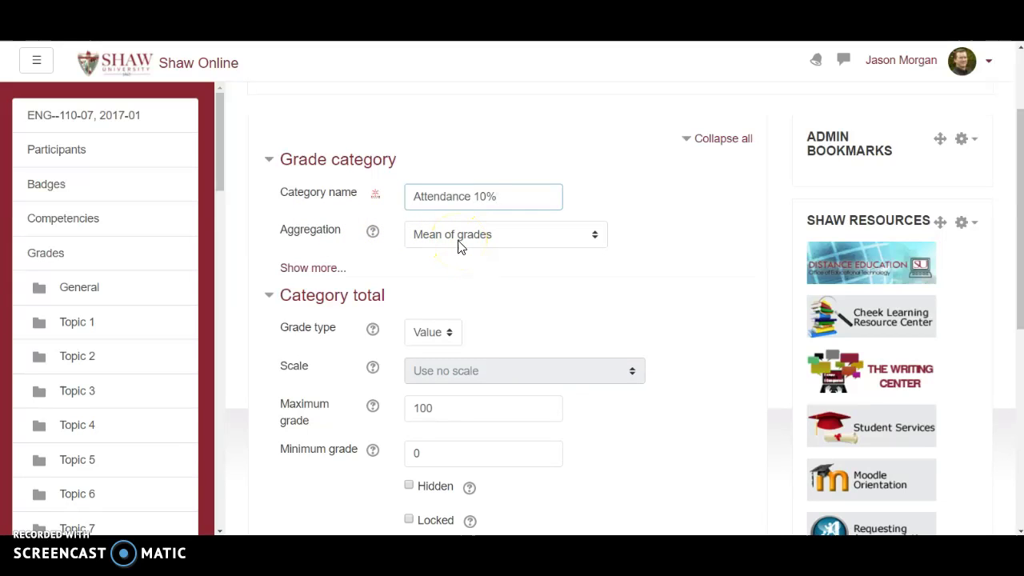
# - Set the Attendance 10% category's aggregation to Simple weighted mean of grades and save the category
pyautogui.click(468, 240)
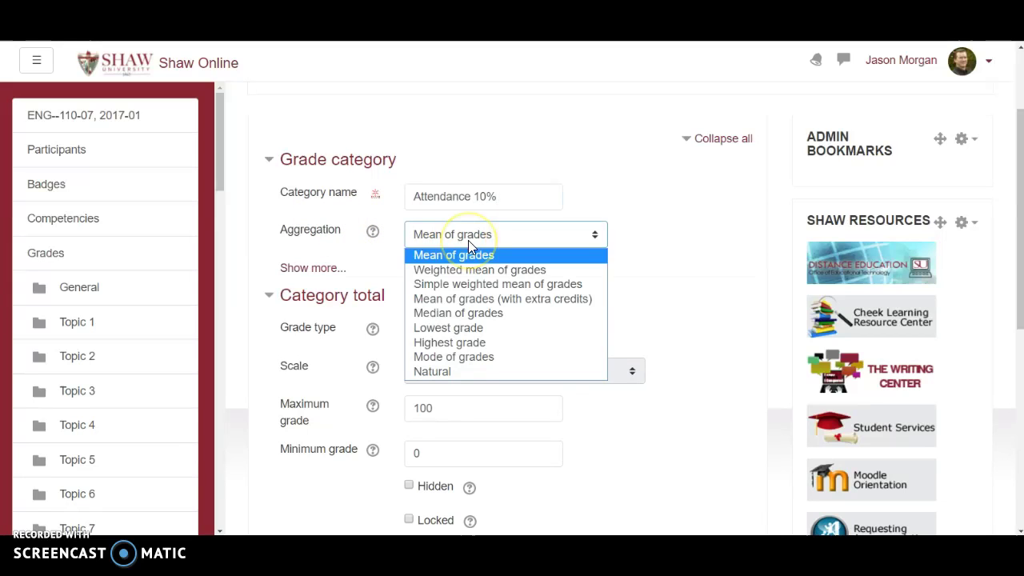
pyautogui.click(467, 283)
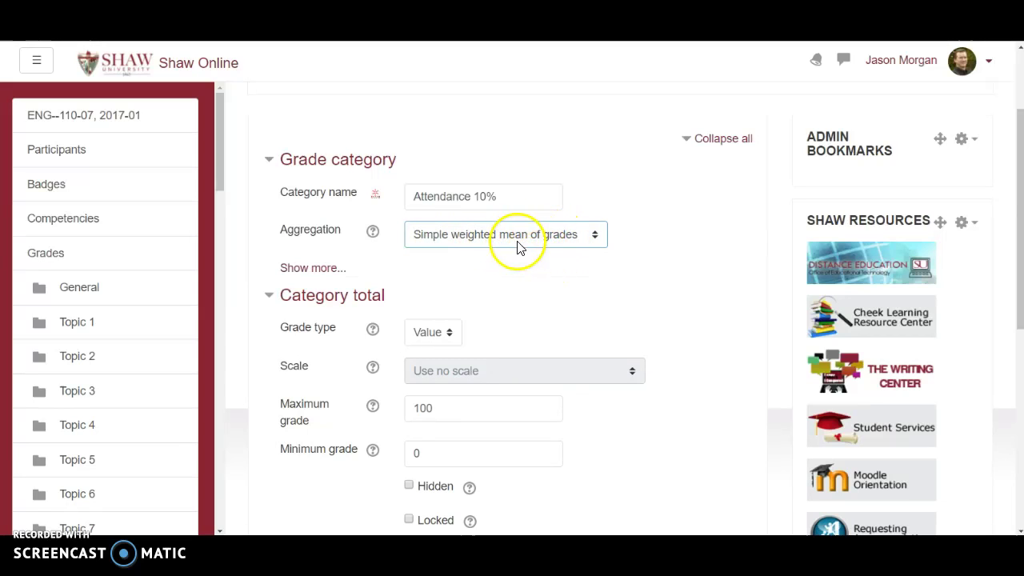
pyautogui.scroll(-1, 548, 277)
pyautogui.scroll(-1, 533, 251)
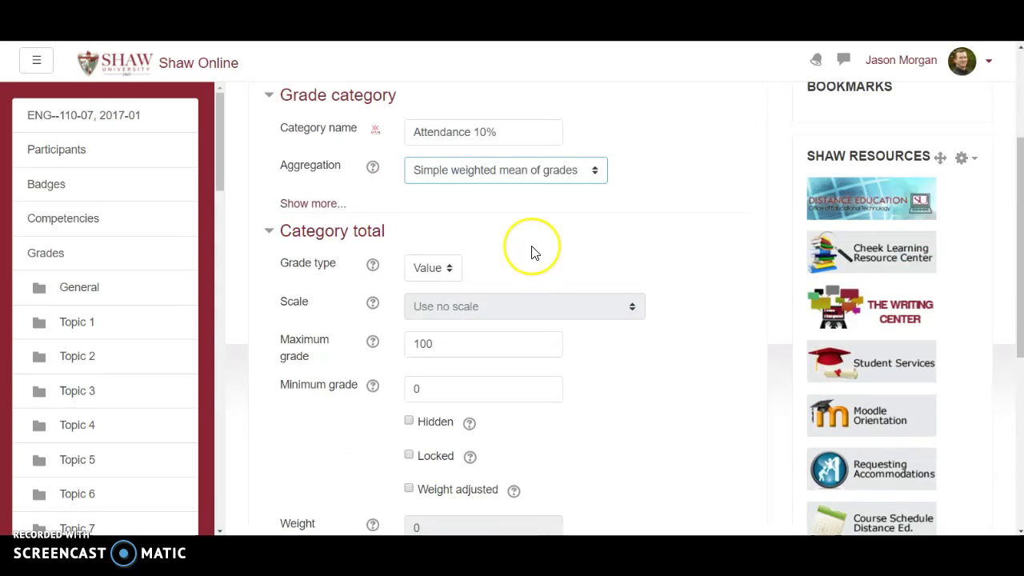
pyautogui.scroll(2, 531, 251)
pyautogui.scroll(-1, 556, 251)
pyautogui.scroll(-3, 555, 251)
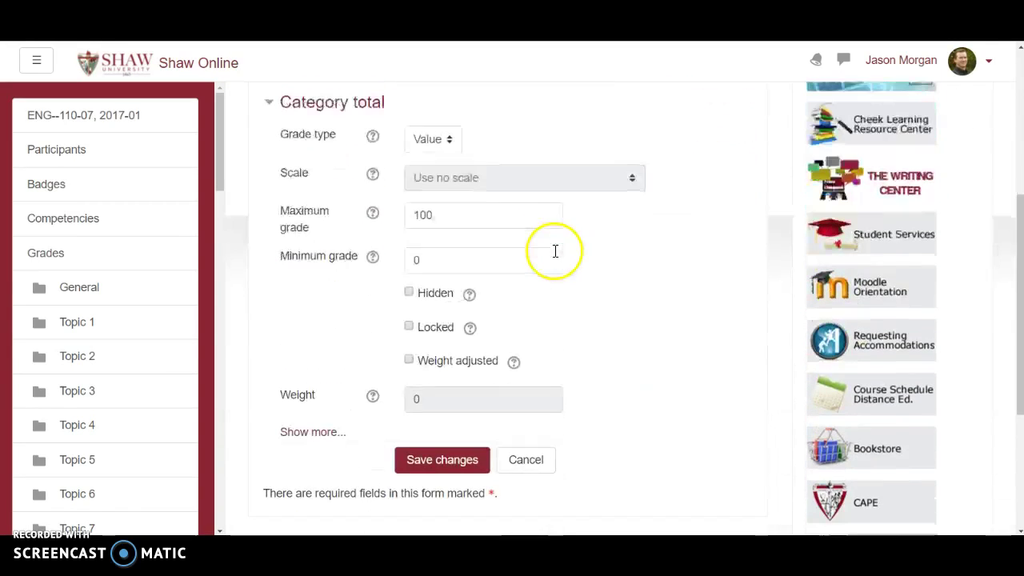
pyautogui.press('Return')
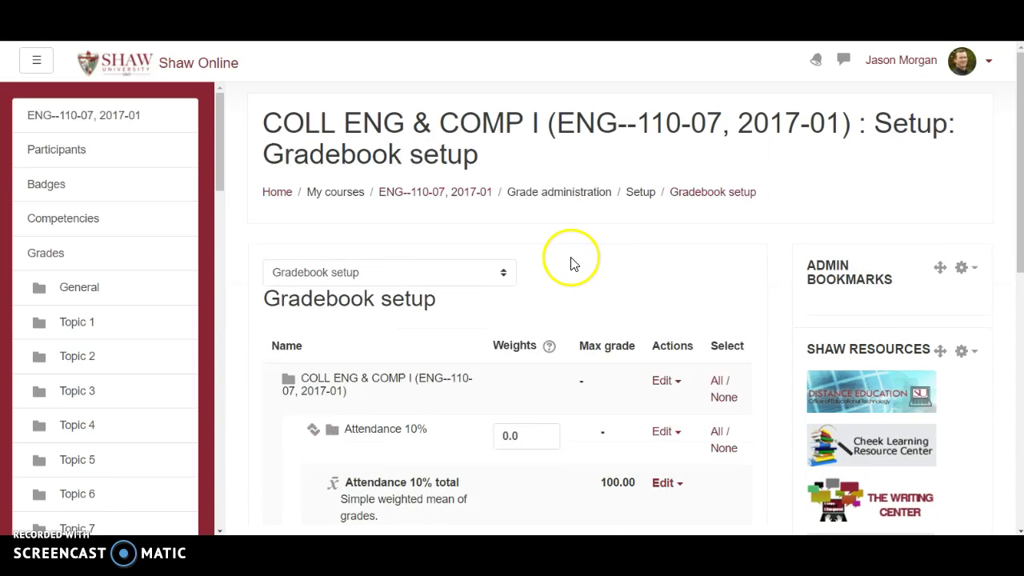
# - Set the weight of the Attendance 10% category to 0.1
pyautogui.scroll(-2, 570, 263)
pyautogui.scroll(-1, 572, 263)
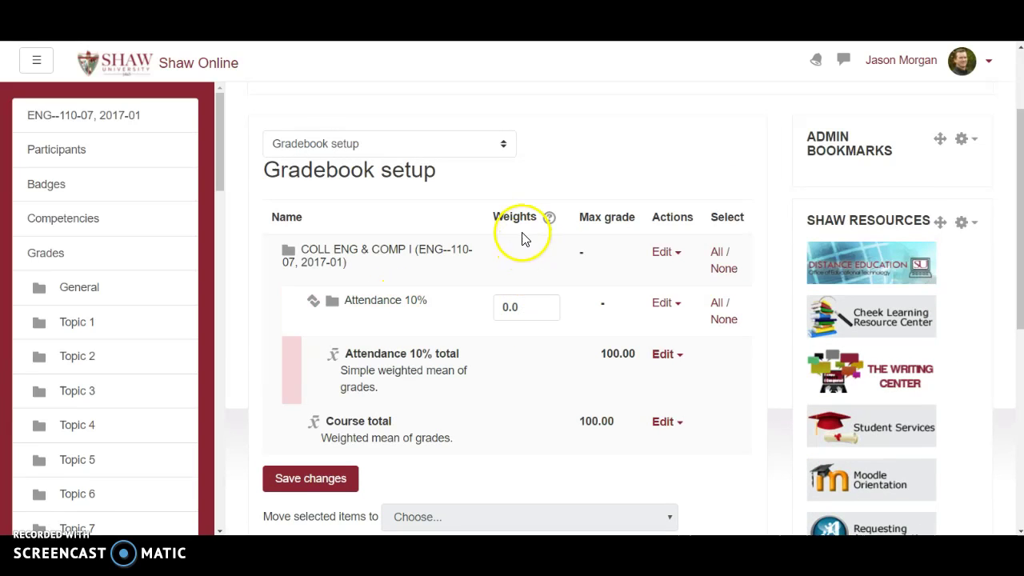
pyautogui.click(523, 308)
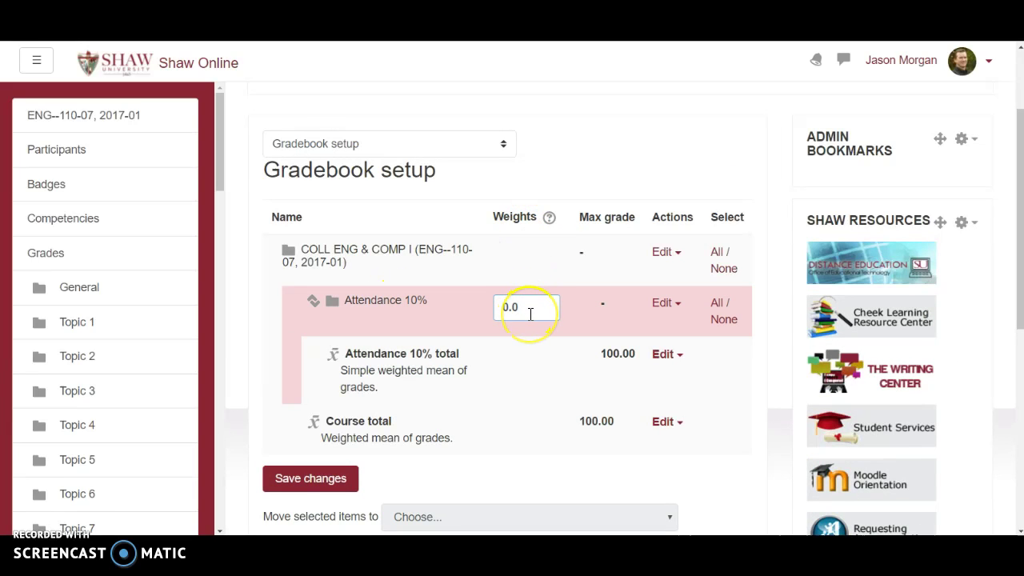
pyautogui.press('BackSpace')
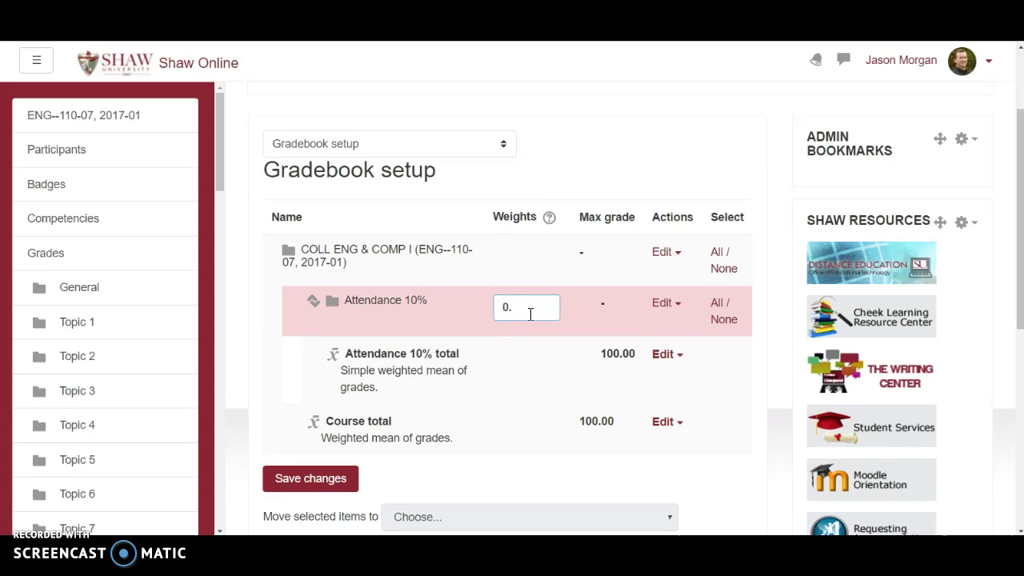
pyautogui.write('1')
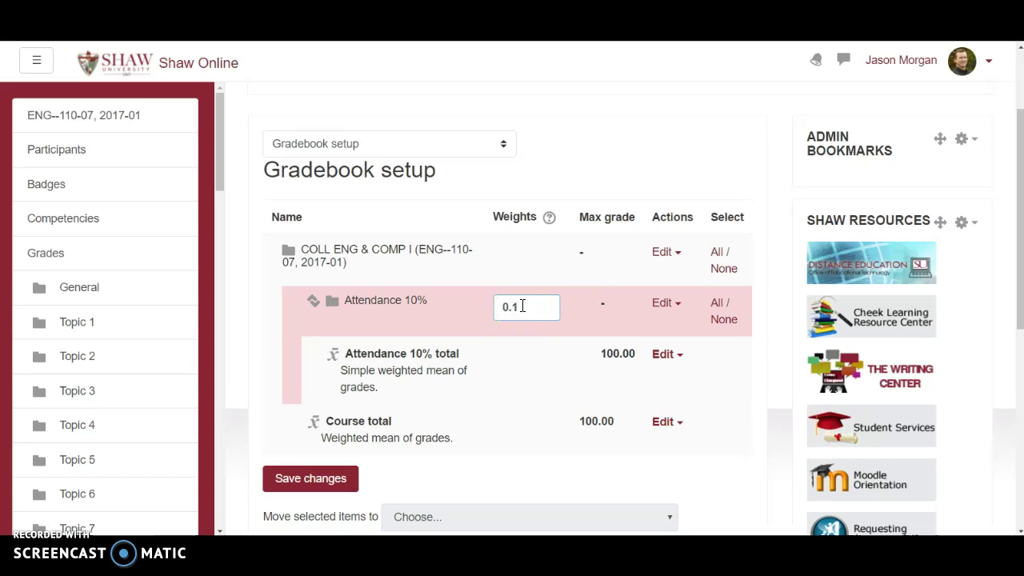
# - Save the Attendance 10% weight in the gradebook setup and start a new grade category
pyautogui.click(328, 478)
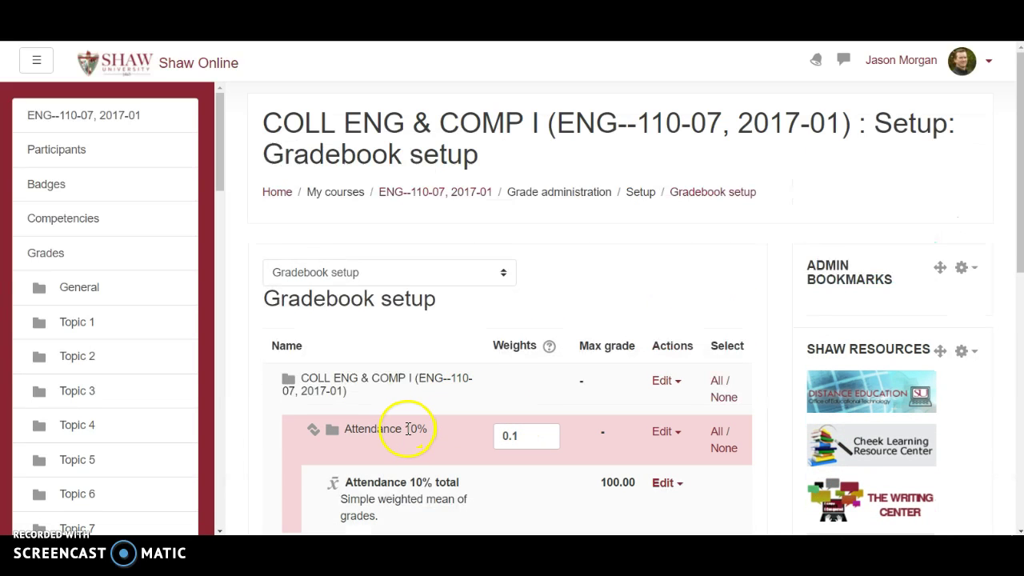
pyautogui.scroll(-2, 608, 377)
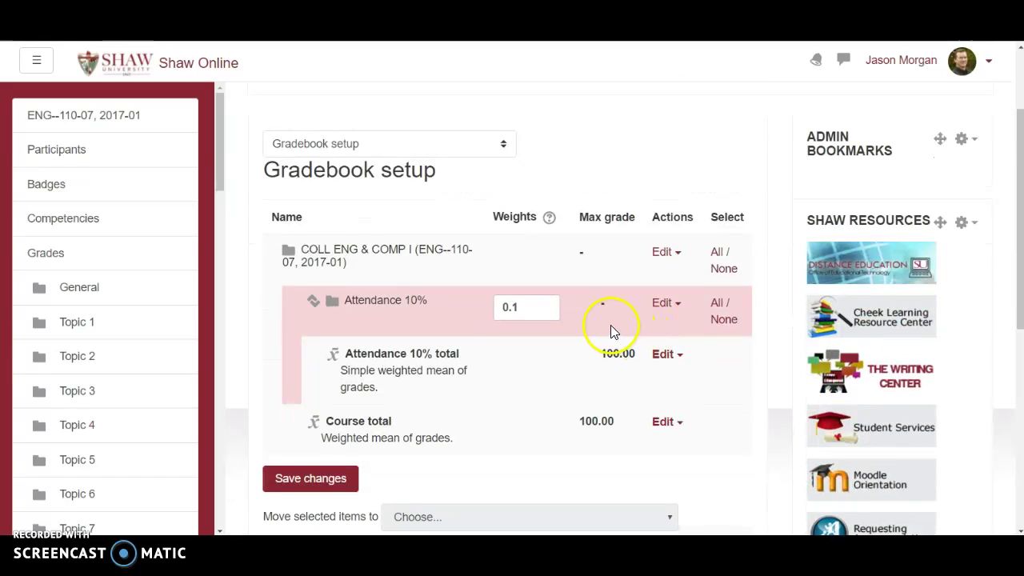
pyautogui.scroll(-1, 517, 314)
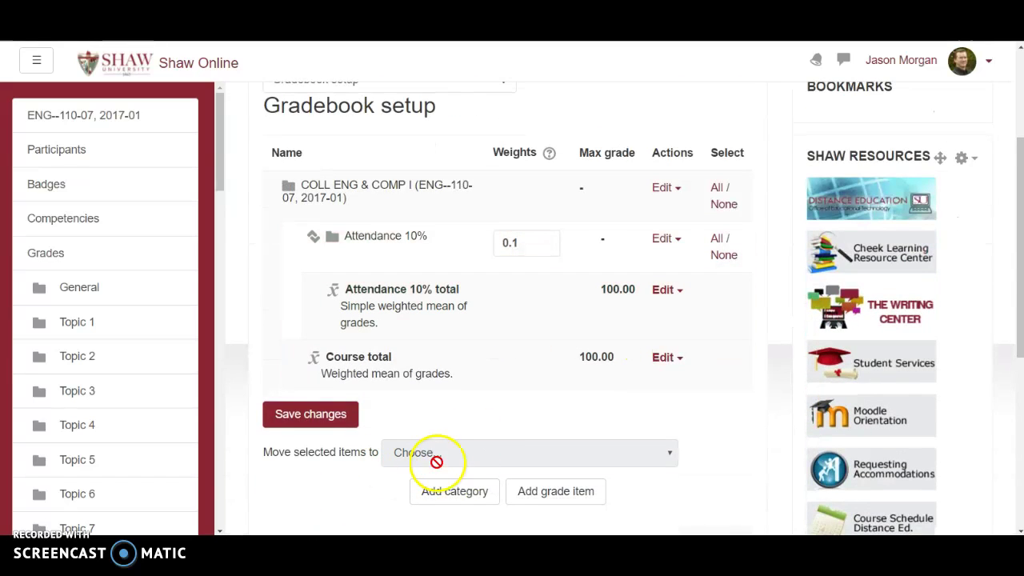
pyautogui.click(457, 494)
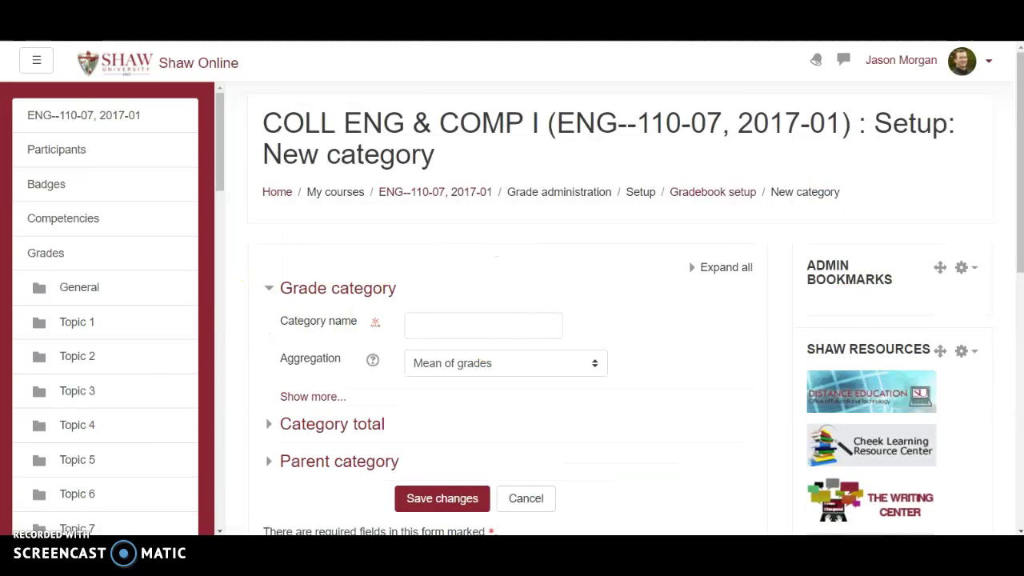
# - Switch to the Word document and copy the assignment name "Quizzes and Assignments" from the Grade Evaluation table
pyautogui.hotkey('alt', 'Tab')
pyautogui.click(208, 314)
pyautogui.moveTo(144, 313); pyautogui.dragTo(330, 313)
pyautogui.rightClick(228, 315)
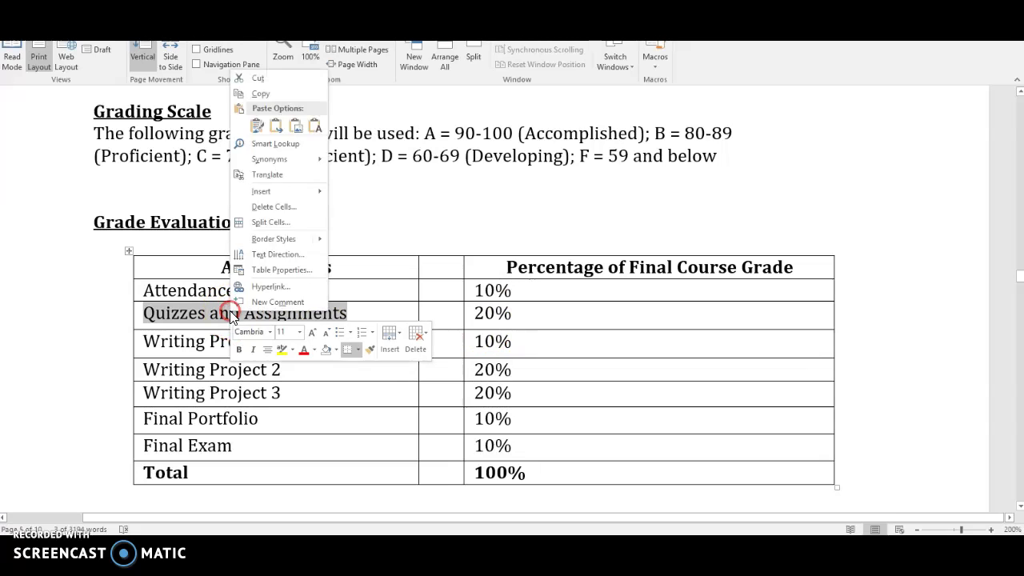
pyautogui.click(264, 93)
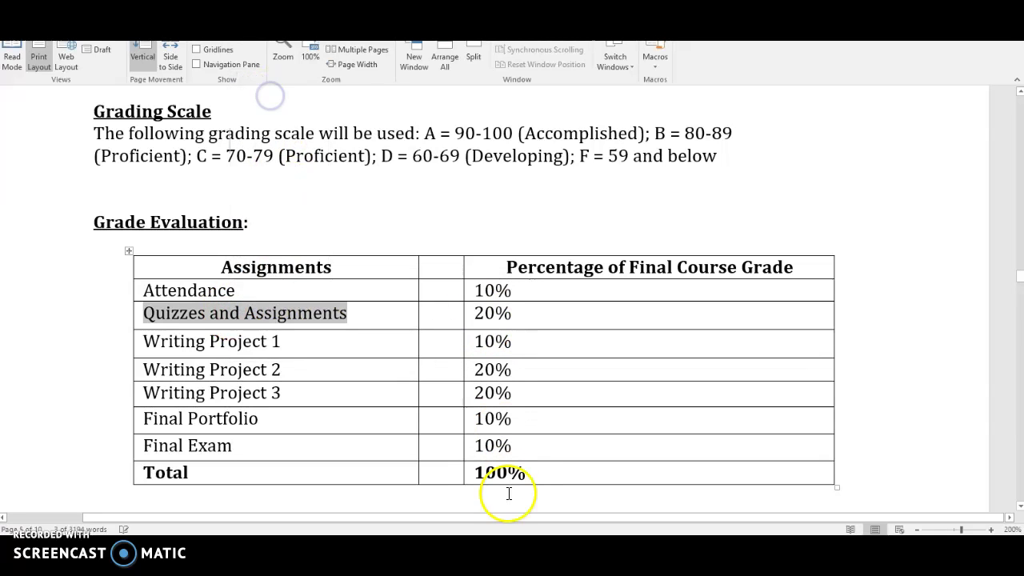
# - Back in the browser, name the category "Quizzes and Assignments 20%", set its aggregation to Simple weighted mean of grades and save it
pyautogui.click(390, 560)
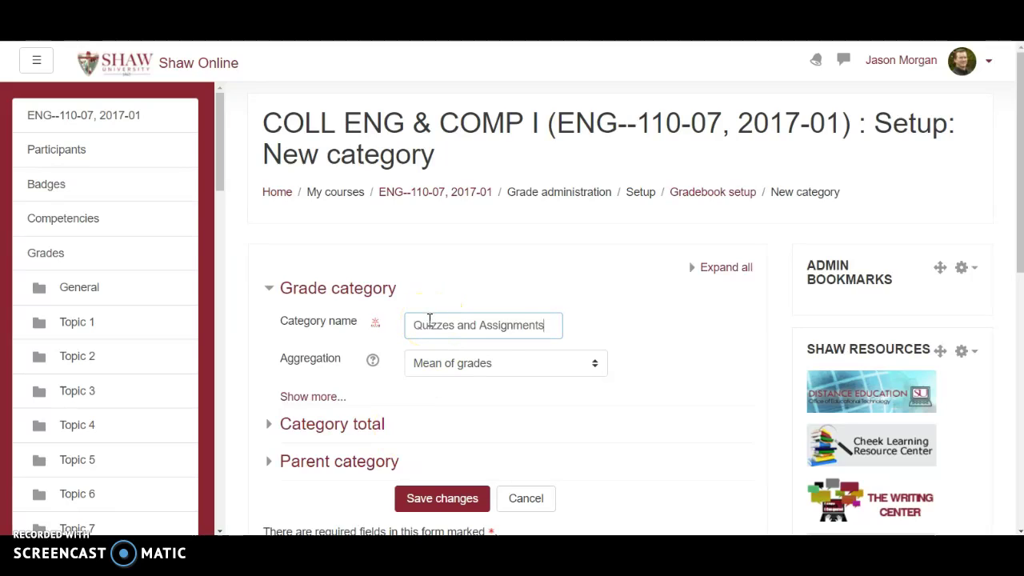
pyautogui.click(516, 362)
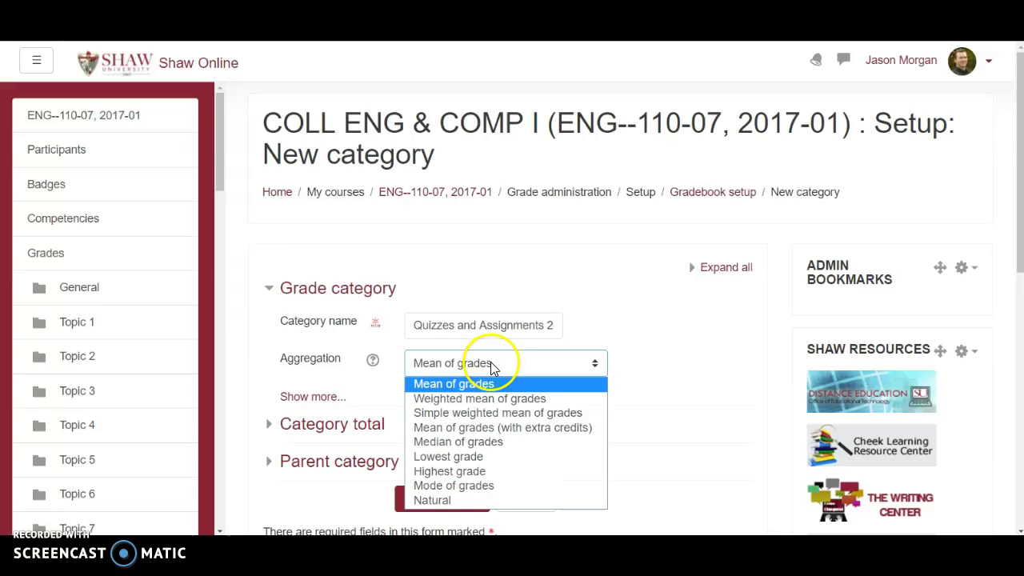
pyautogui.click(477, 413)
pyautogui.scroll(-2, 544, 301)
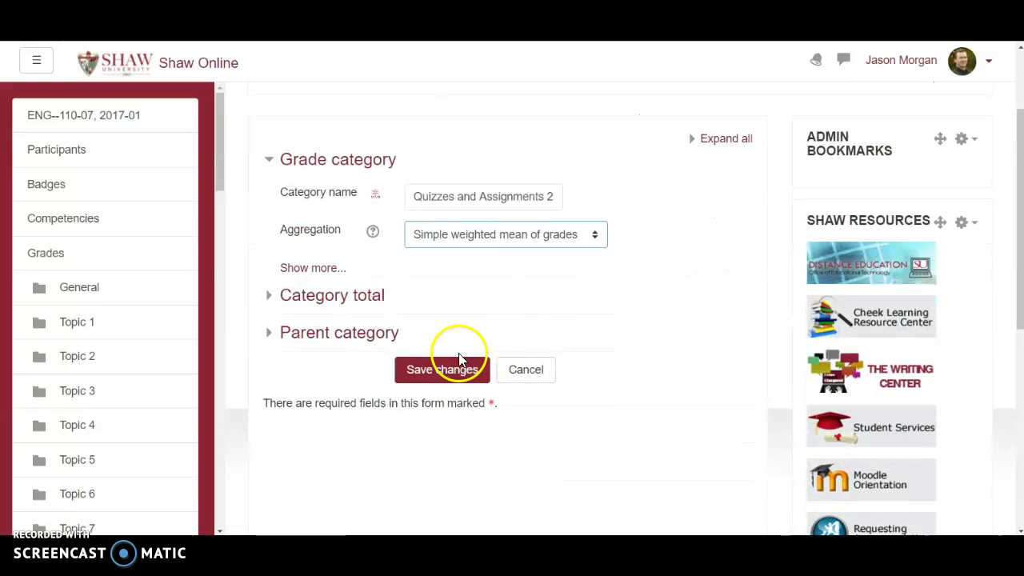
pyautogui.click(452, 370)
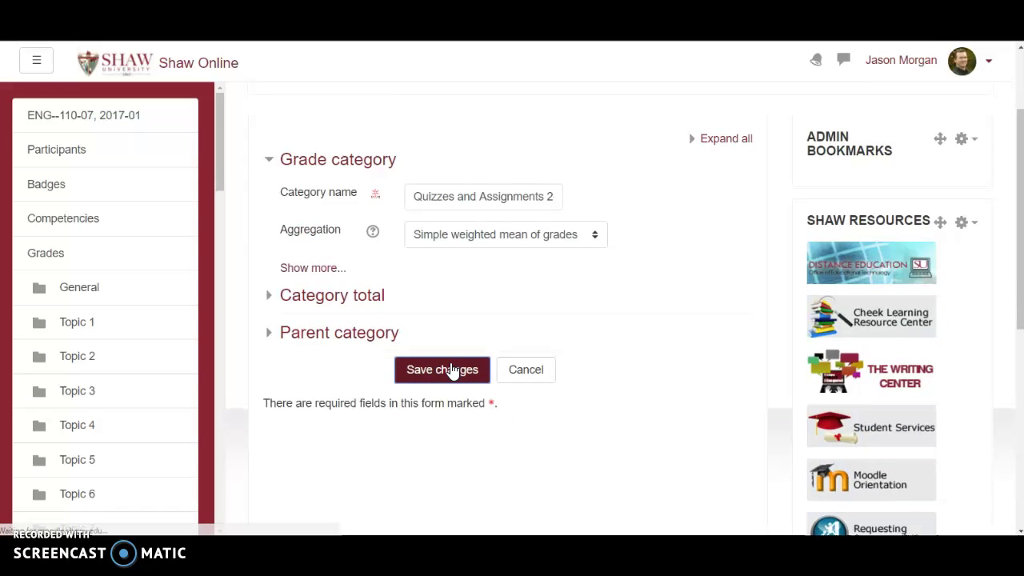
# - Set the weight of the Quizzes and Assignments 20% category to 0.2 and save the gradebook changes
pyautogui.scroll(-2, 563, 408)
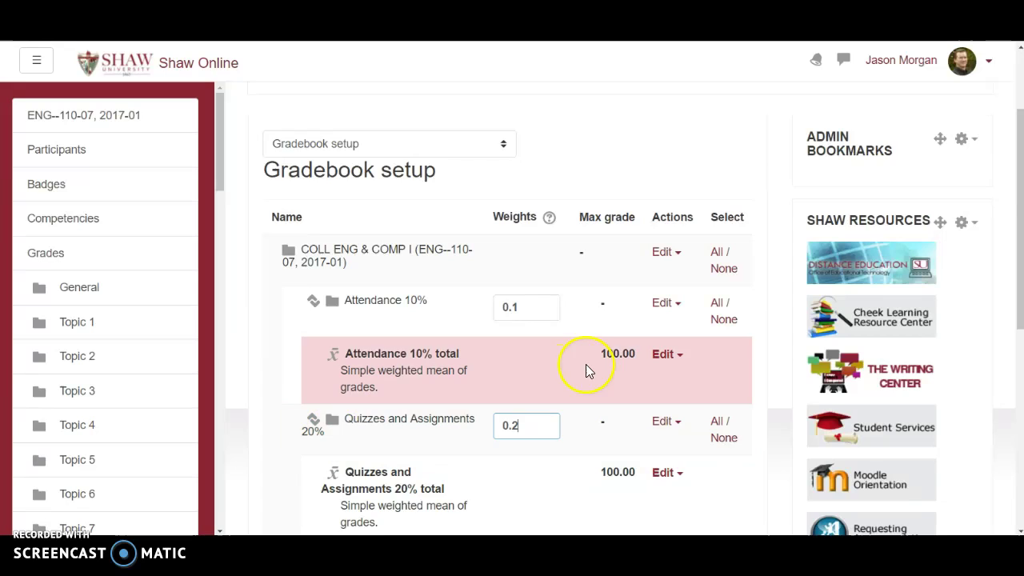
pyautogui.scroll(-1, 588, 366)
pyautogui.scroll(-1, 585, 367)
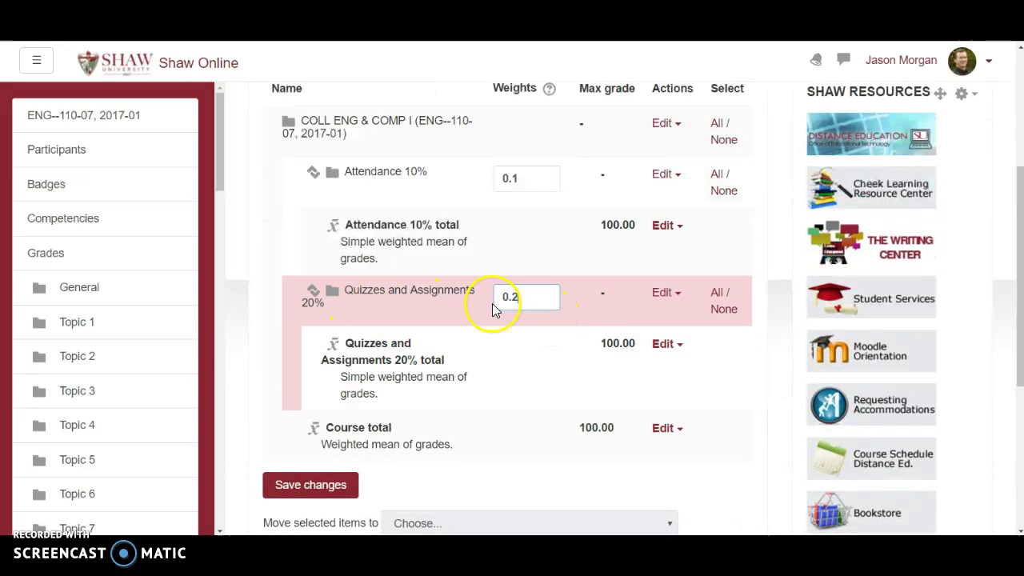
pyautogui.scroll(-1, 588, 309)
pyautogui.click(350, 423)
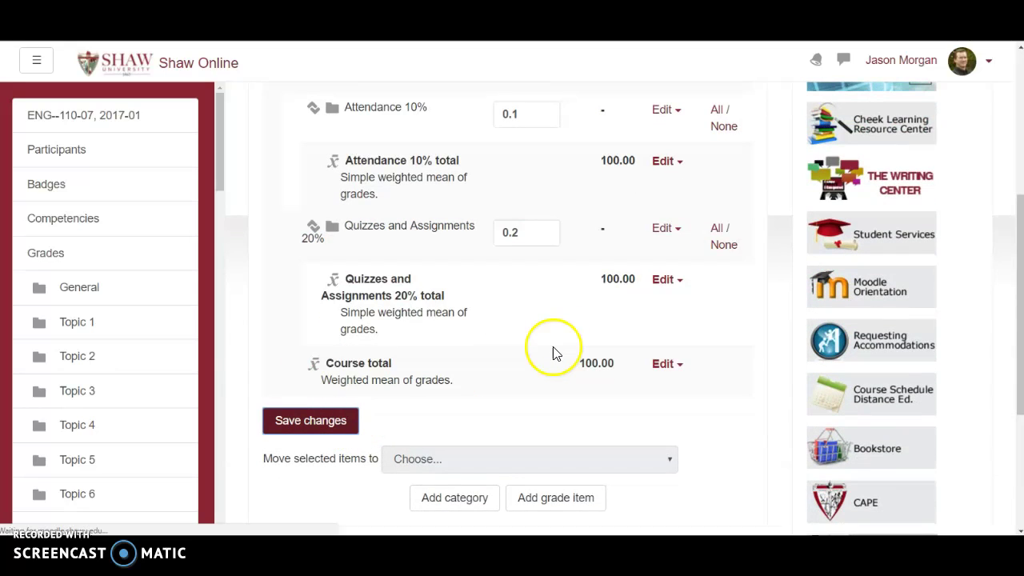
# - Start another grade category, then switch to the Word document and copy the assignment name "Writing Project 1" from the Grade Evaluation table
pyautogui.scroll(-6, 552, 355)
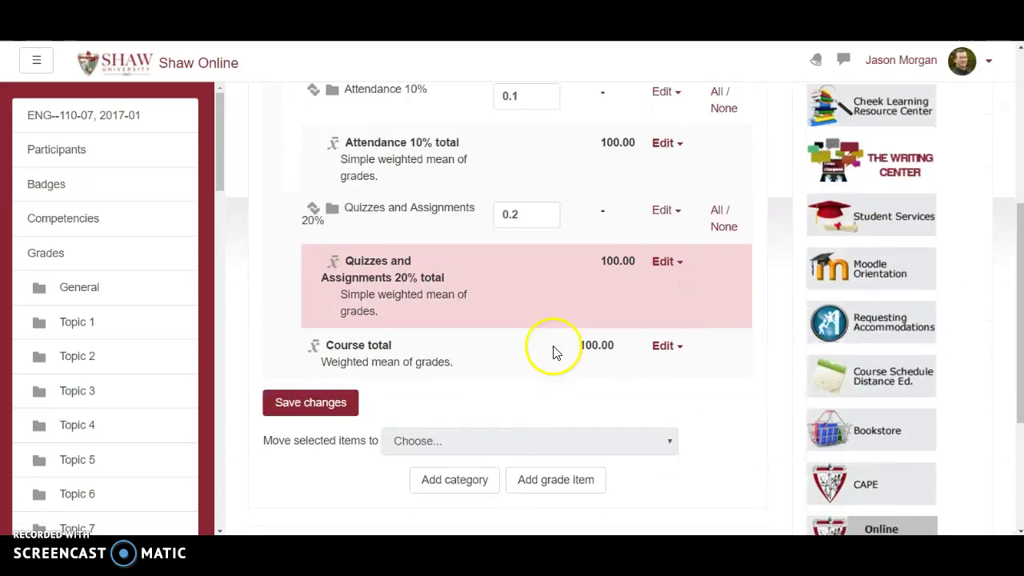
pyautogui.click(454, 369)
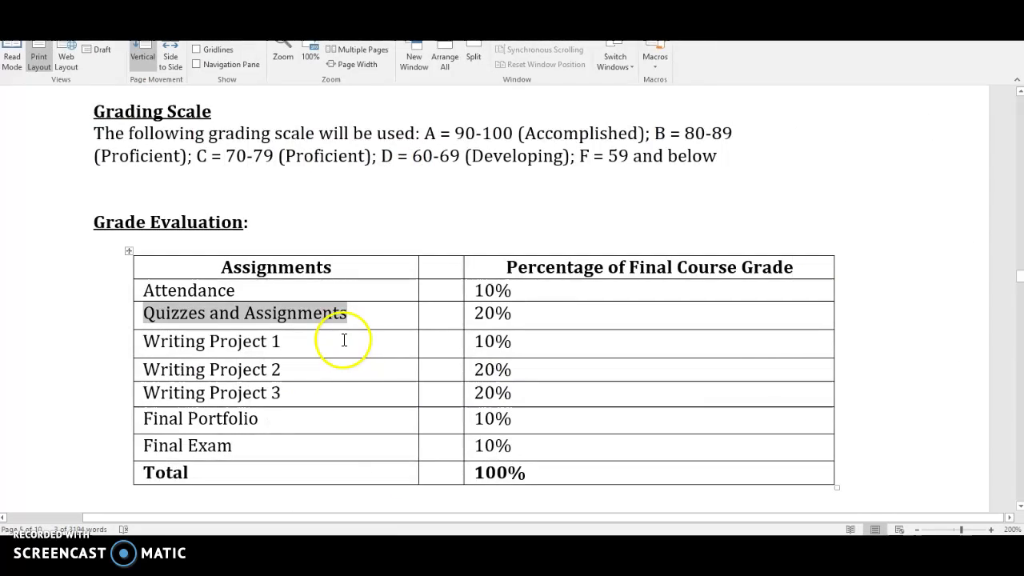
pyautogui.scroll(-3, 343, 338)
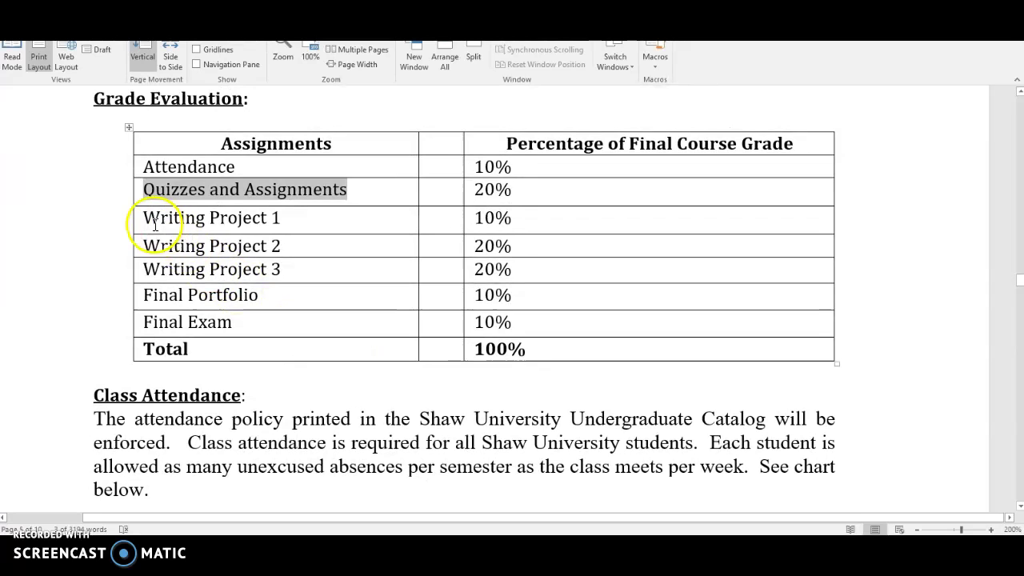
pyautogui.moveTo(145, 218); pyautogui.dragTo(292, 225)
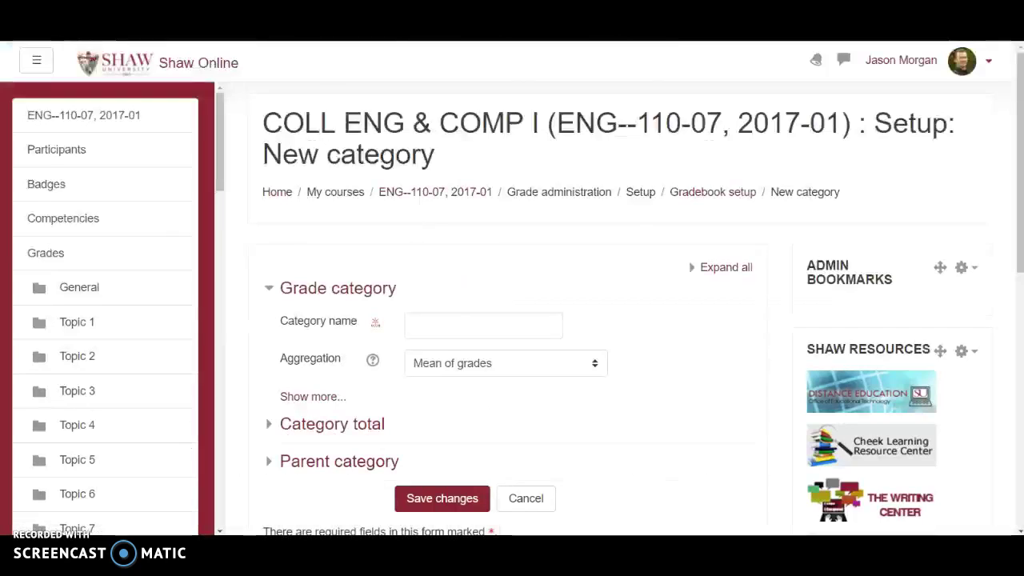
# - In the browser form, name the category "Writing Project 1 10%", set its aggregation to Simple weighted mean of grades and save it
pyautogui.click(446, 333)
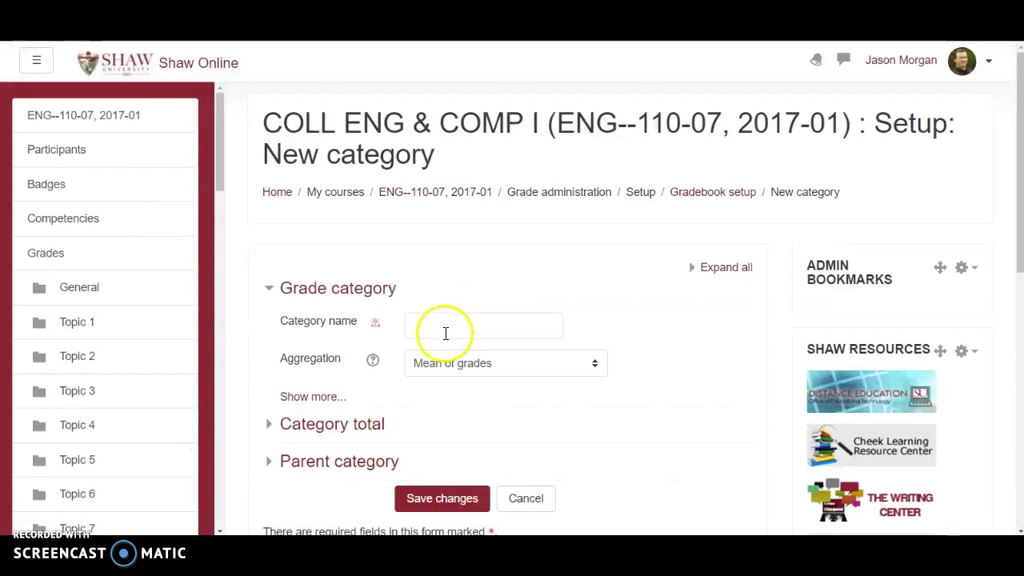
pyautogui.click(482, 364)
pyautogui.click(468, 414)
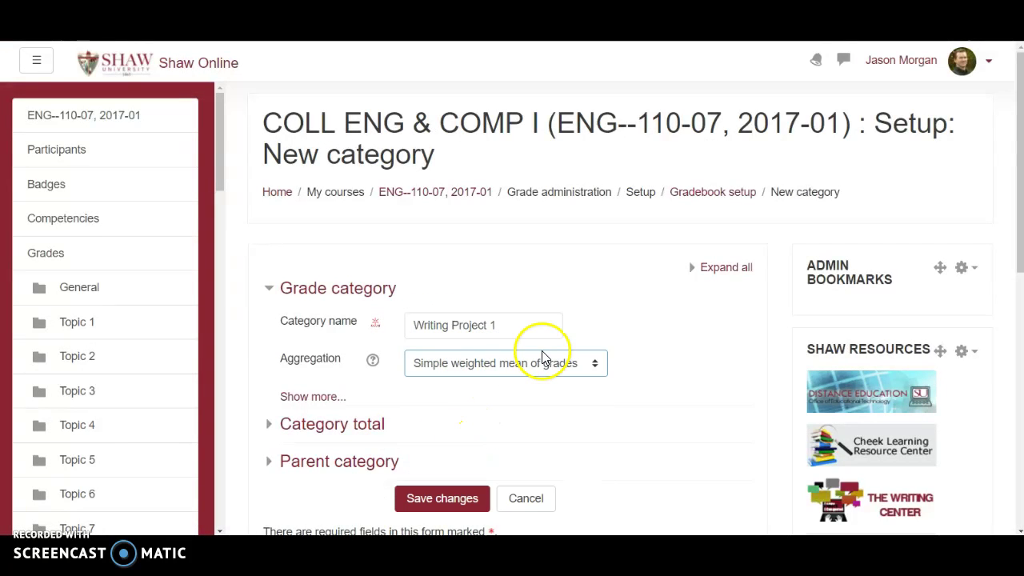
pyautogui.scroll(-1, 532, 340)
pyautogui.click(519, 265)
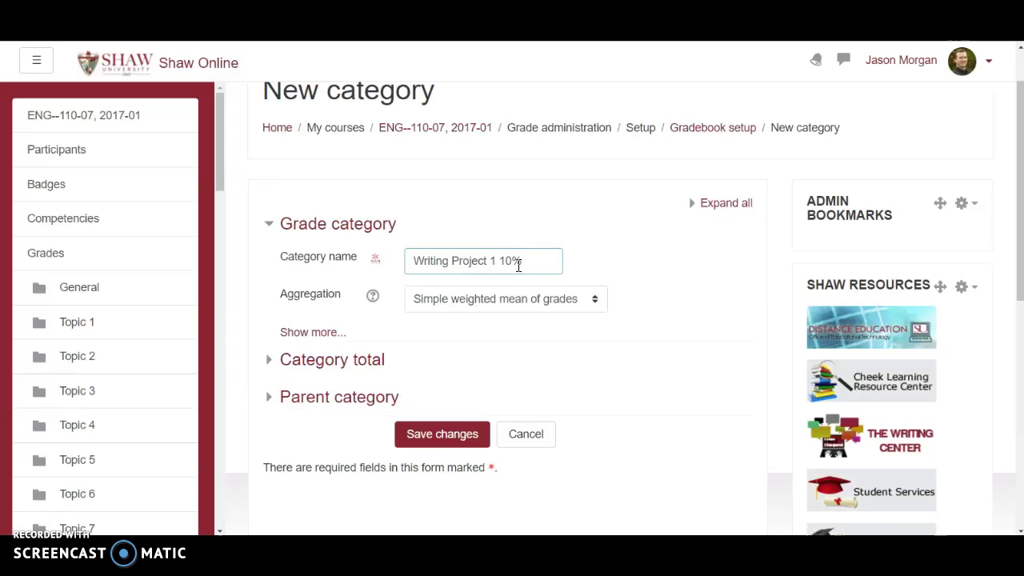
pyautogui.click(452, 430)
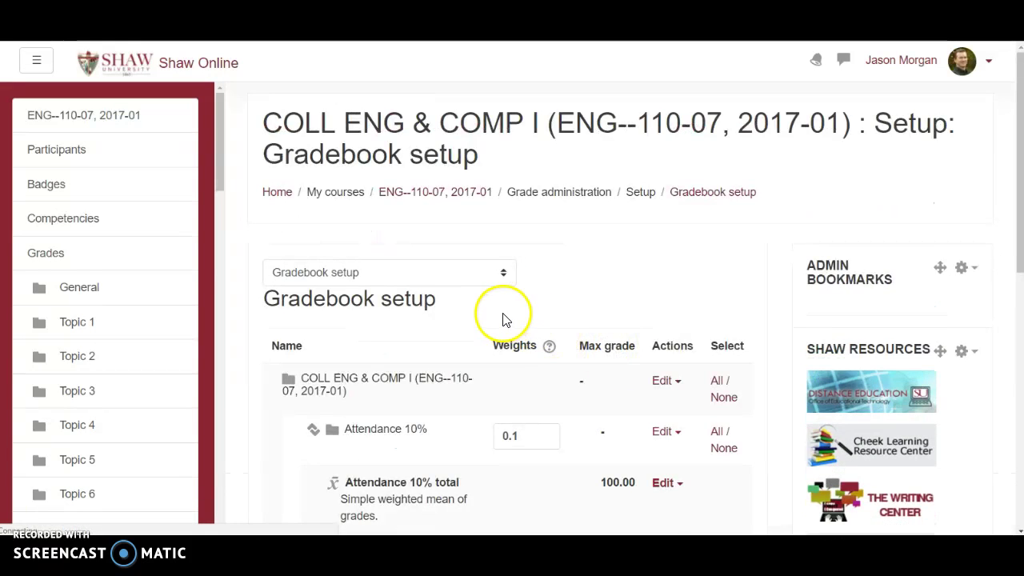
# - Set the weight of the Writing Project 1 10% category to 0.1
pyautogui.scroll(-3, 508, 315)
pyautogui.scroll(-2, 506, 317)
pyautogui.click(516, 301)
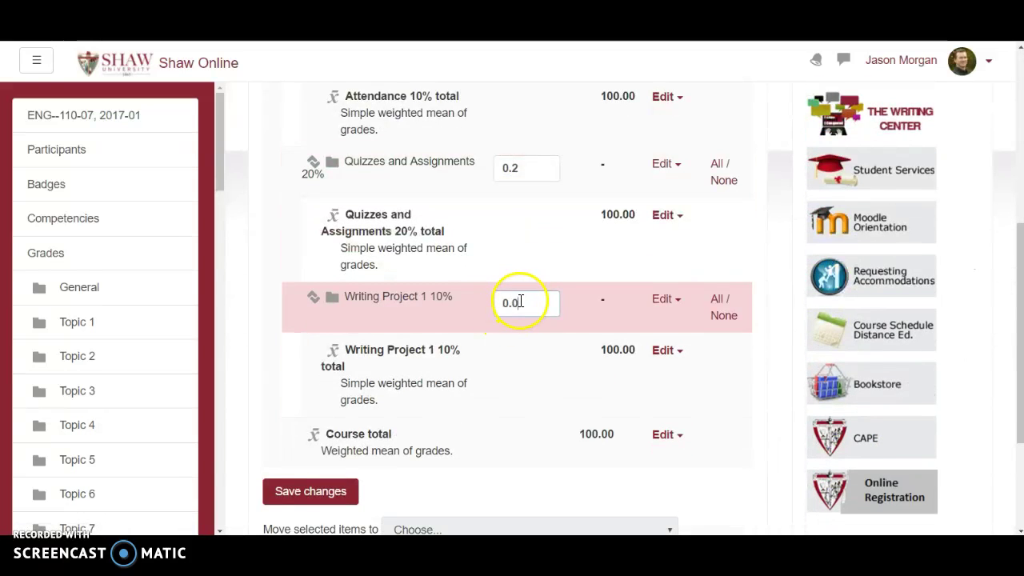
pyautogui.press('BackSpace')
pyautogui.write('1')
pyautogui.scroll(-2, 510, 402)
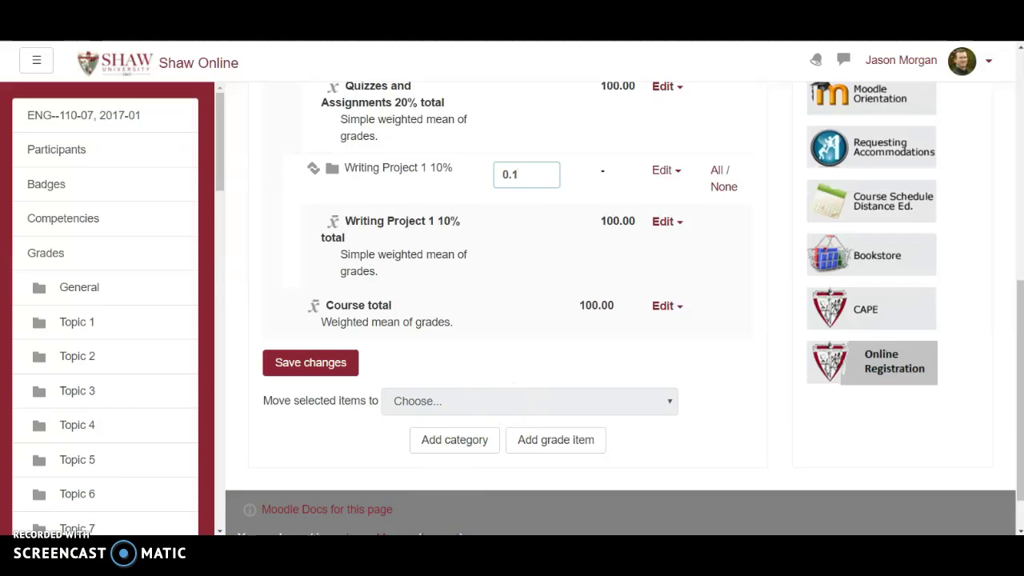
# - Switch to the Word document and copy the assignment name "Writing Project 2" from the Grade Evaluation table
pyautogui.hotkey('alt', 'Tab')
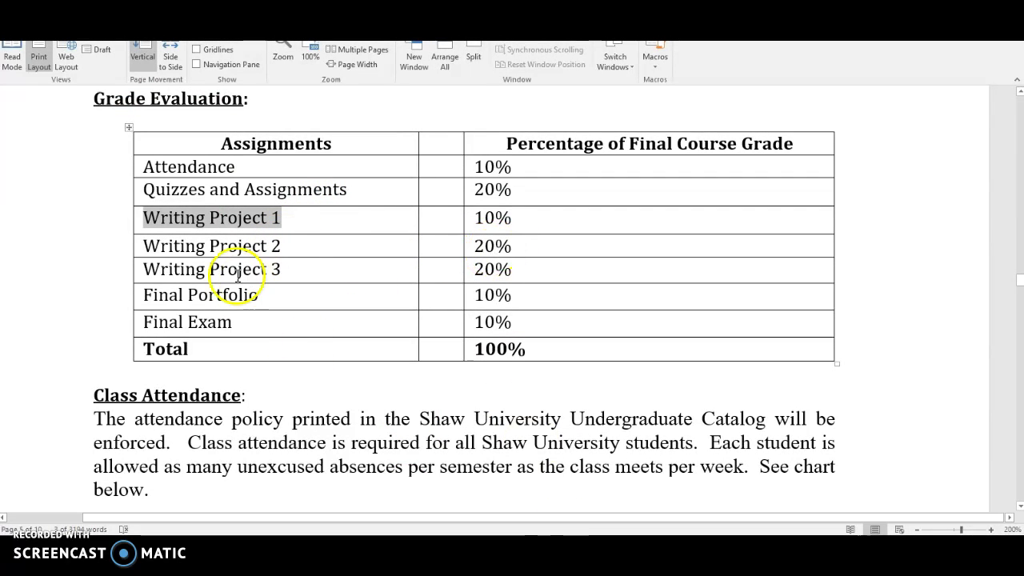
pyautogui.moveTo(152, 249); pyautogui.dragTo(274, 254)
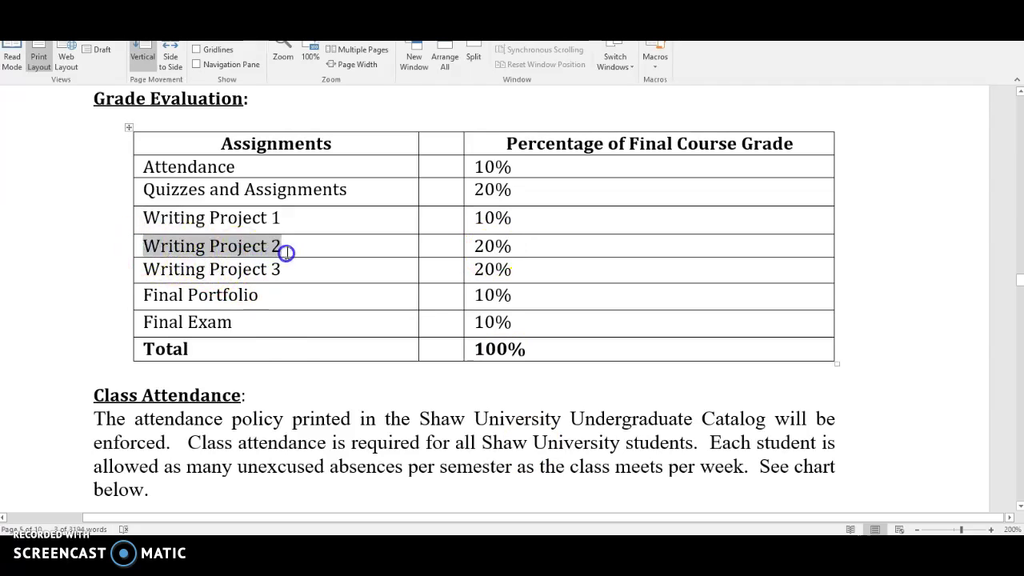
pyautogui.rightClick(270, 247)
pyautogui.click(298, 272)
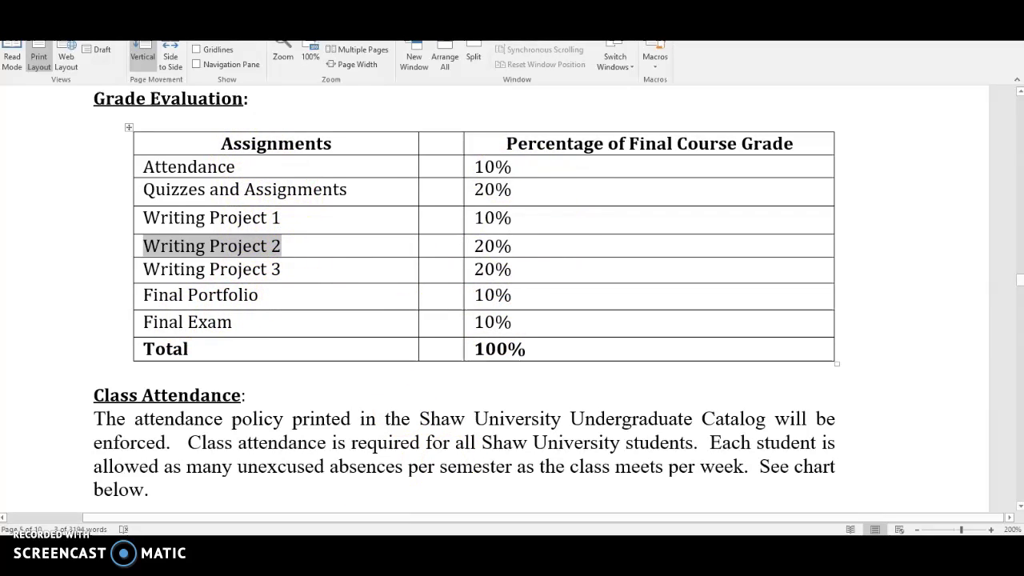
# - Return to the gradebook setup in the browser, save the Writing Project 1 weight and start a new grade category
pyautogui.hotkey('alt', 'Tab')
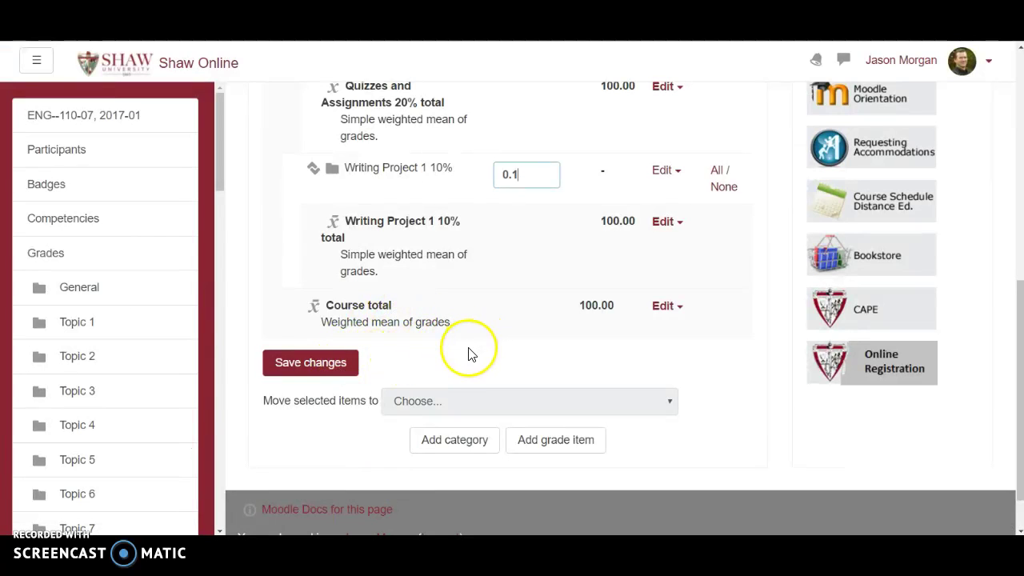
pyautogui.click(346, 368)
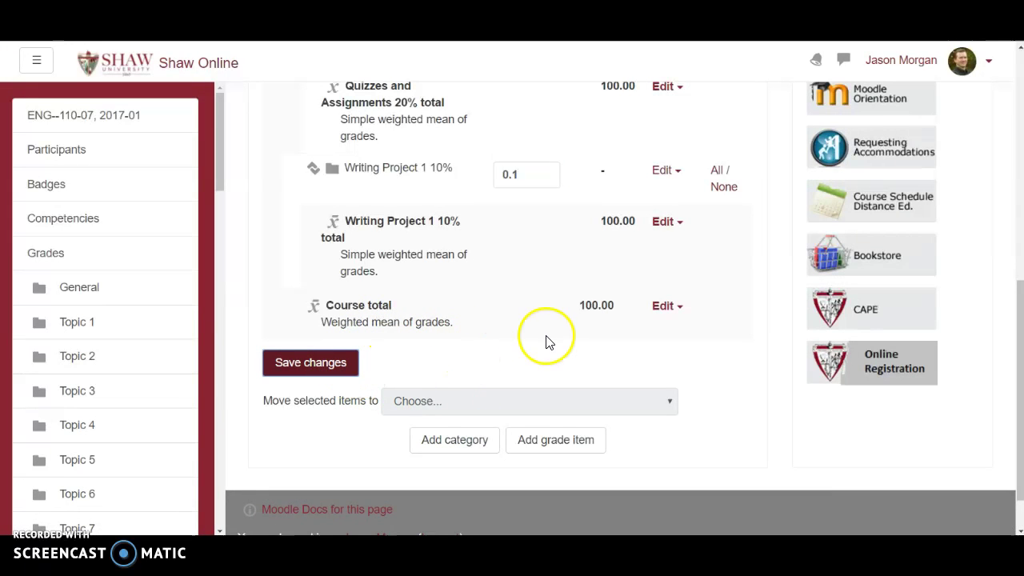
pyautogui.scroll(-8, 514, 344)
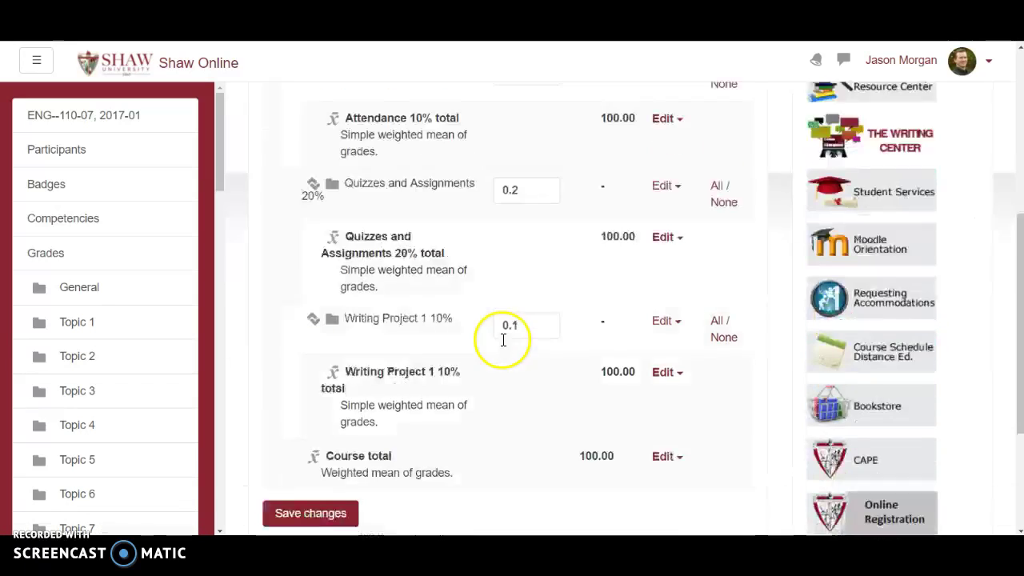
pyautogui.click(443, 512)
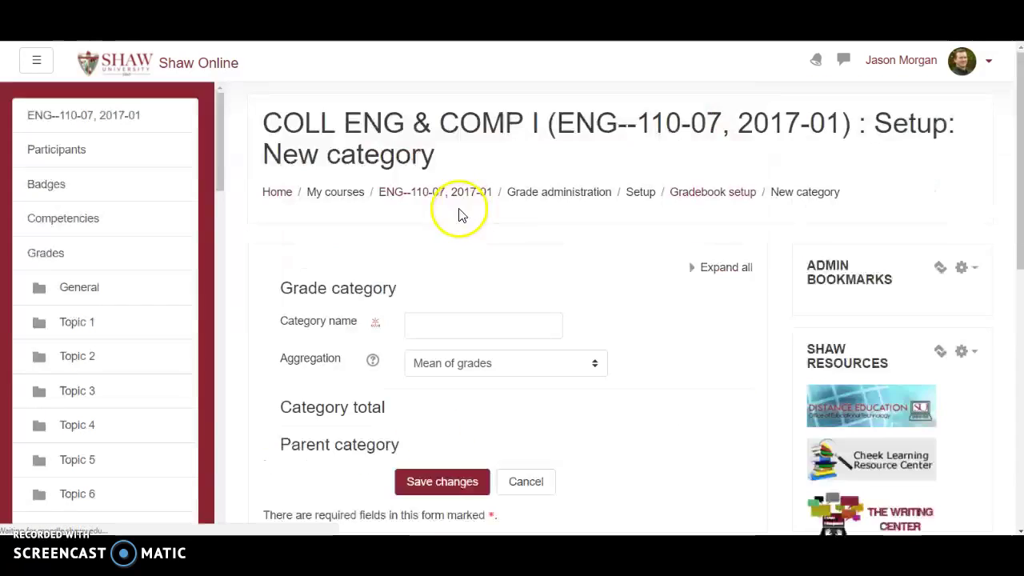
# - Name the category "Writing Project 2 20%", checking the percentage in the Word table, set Simple weighted mean of grades as aggregation and save
pyautogui.click(417, 326)
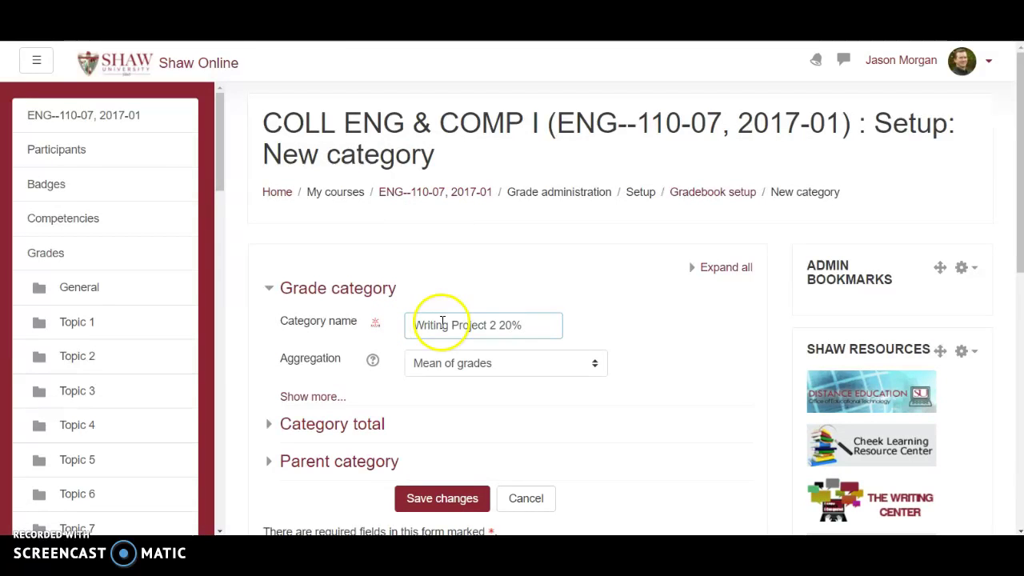
pyautogui.hotkey('alt', 'Tab')
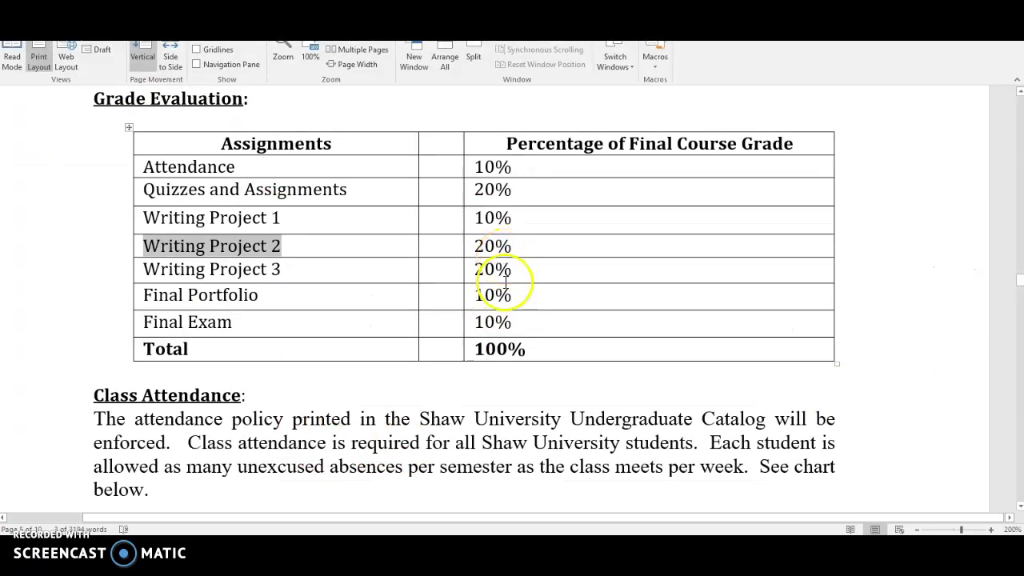
pyautogui.hotkey('alt', 'Tab')
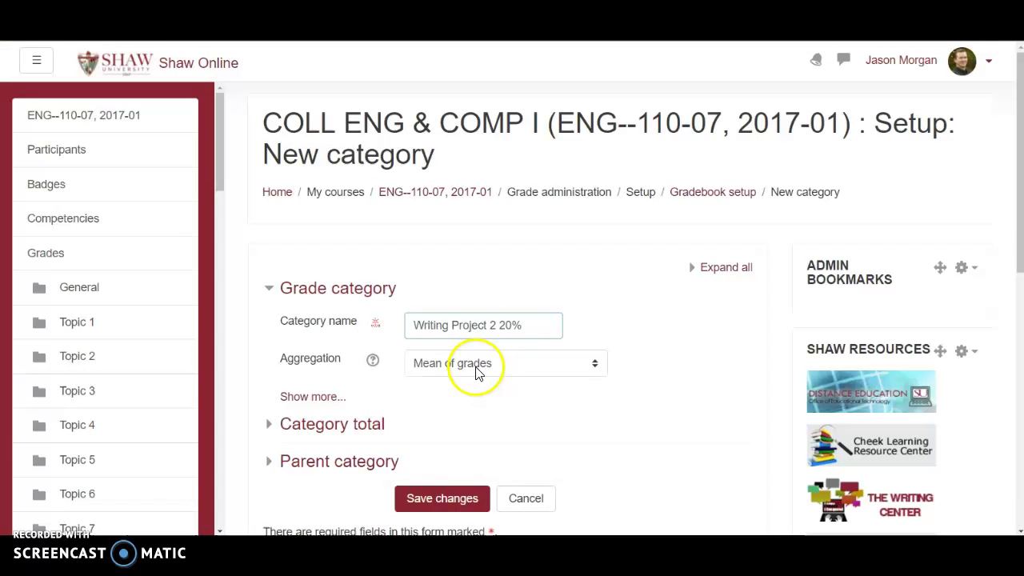
pyautogui.click(476, 364)
pyautogui.click(452, 413)
pyautogui.scroll(-2, 652, 276)
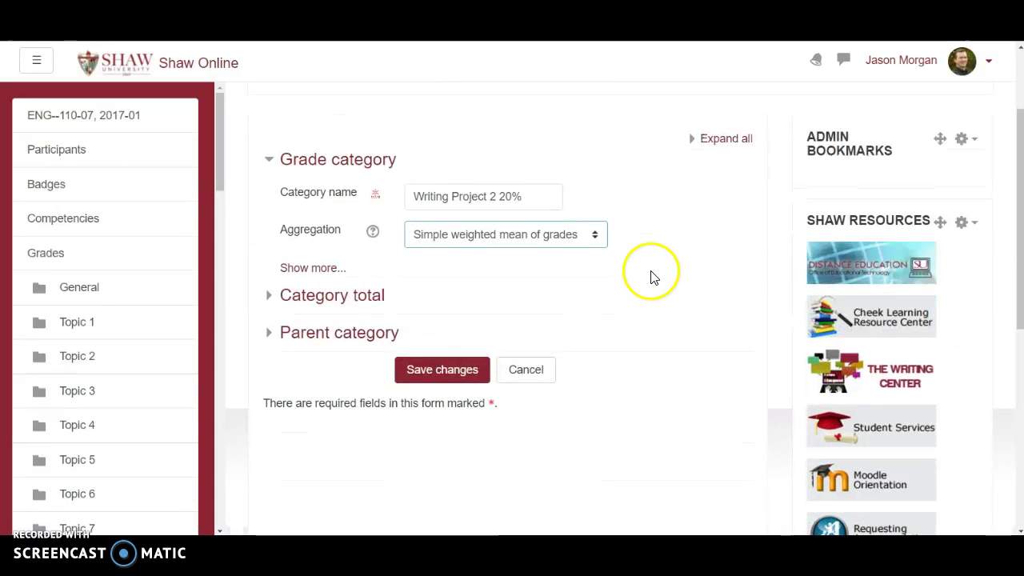
pyautogui.click(417, 382)
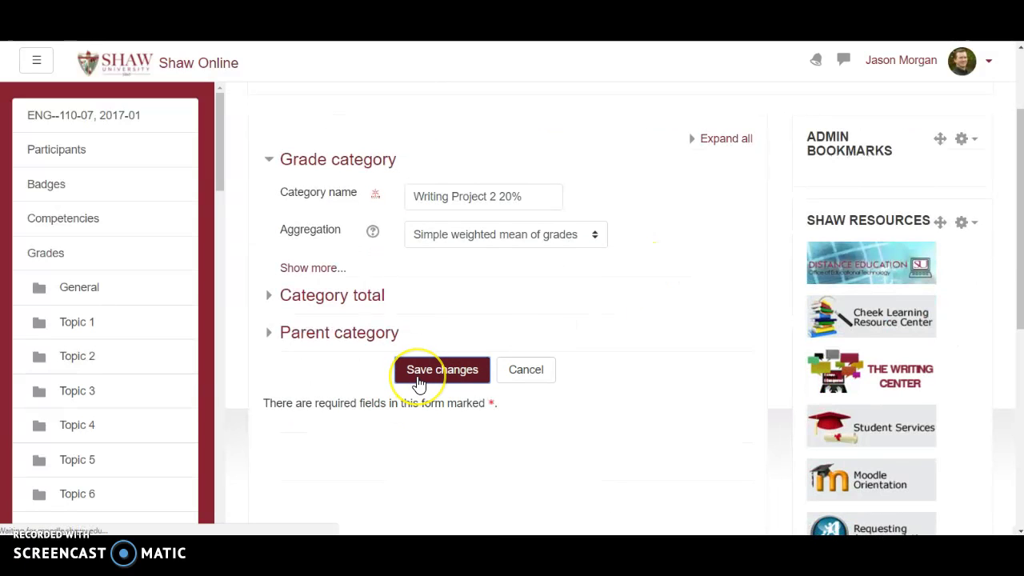
# - Set the weight of the Writing Project 2 20% category to 0.2 and save the gradebook changes
pyautogui.scroll(-3, 505, 340)
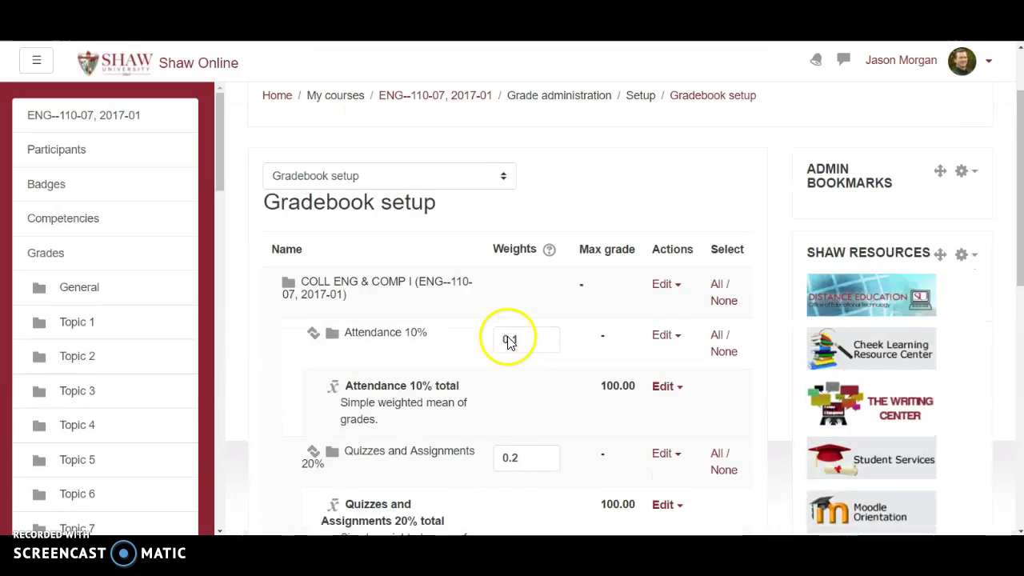
pyautogui.scroll(-5, 522, 325)
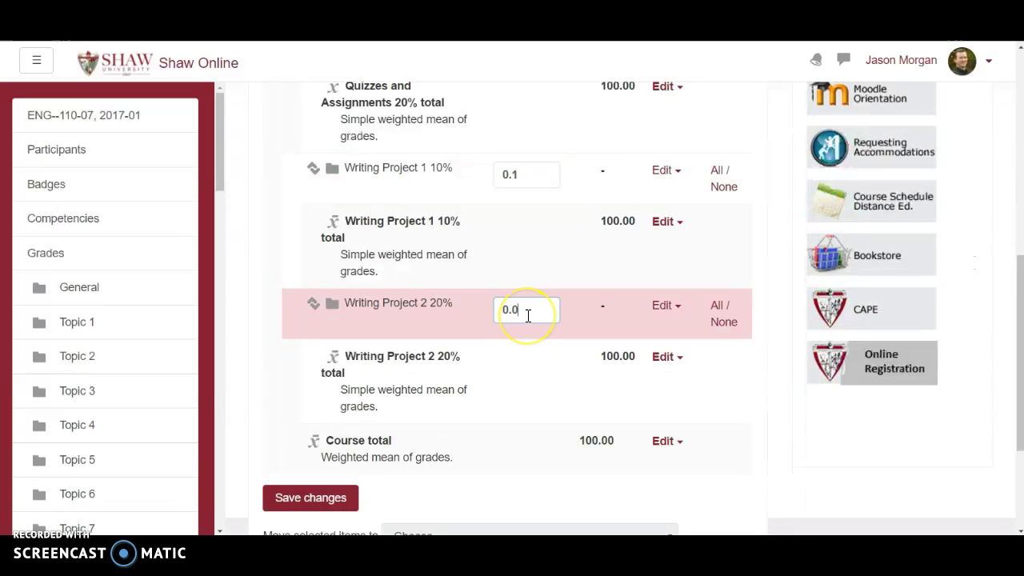
pyautogui.click(528, 316)
pyautogui.write('0.2')
pyautogui.scroll(-1, 471, 396)
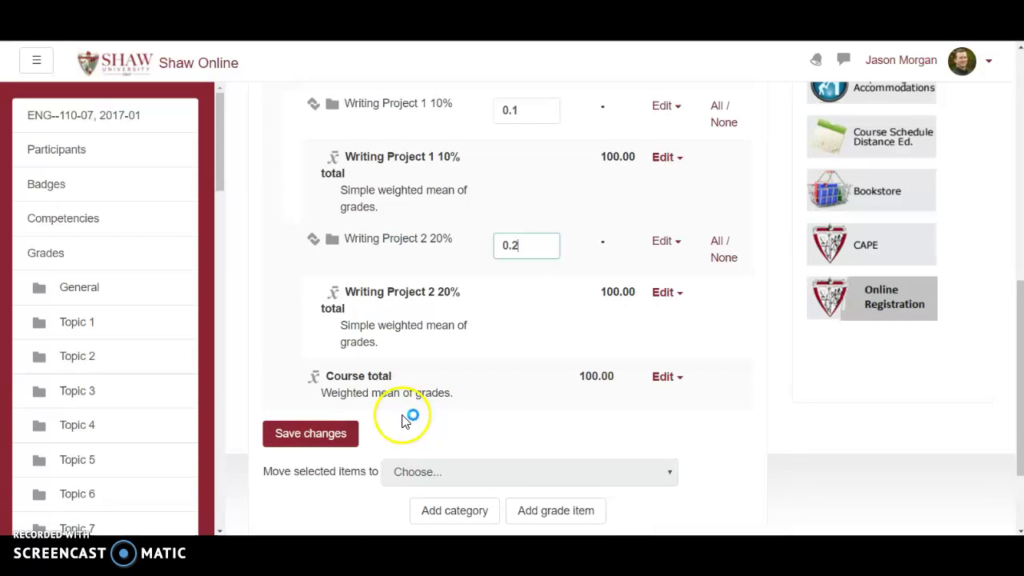
pyautogui.click(330, 436)
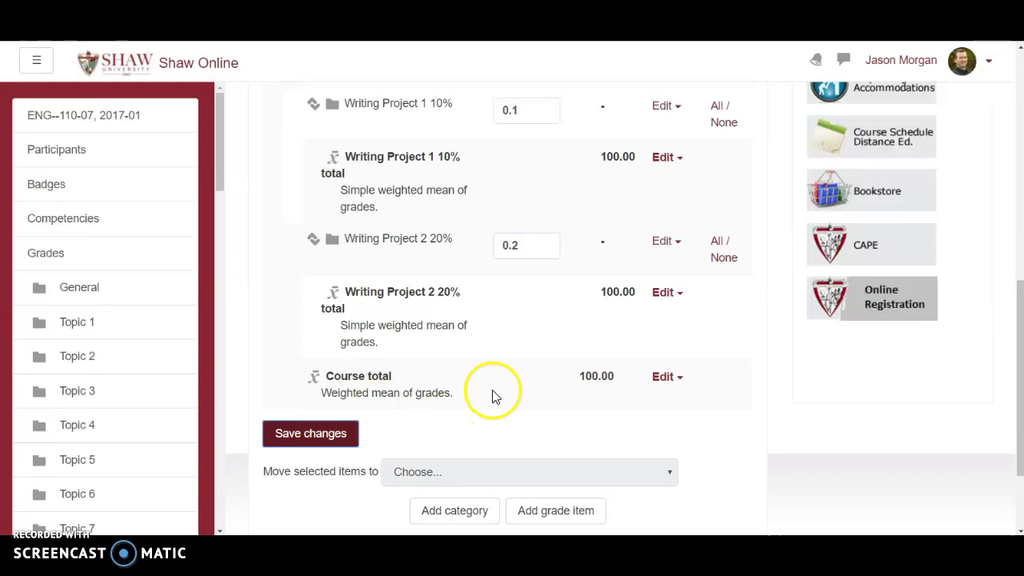
# - Start a new grade category, switch to the Word document and copy "Writing Project 3" from the Grade Evaluation table
pyautogui.scroll(-8, 492, 343)
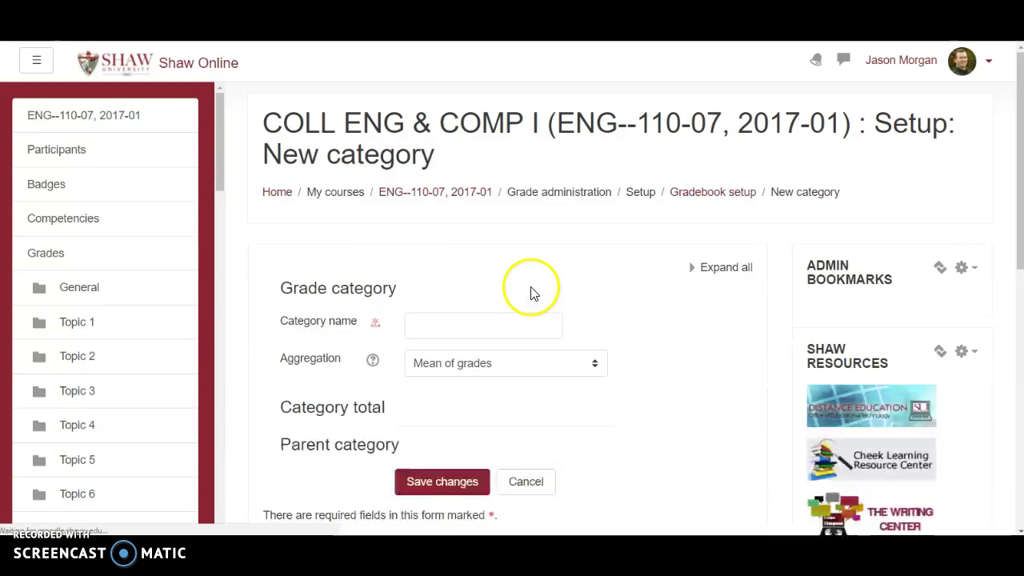
pyautogui.scroll(-2, 476, 264)
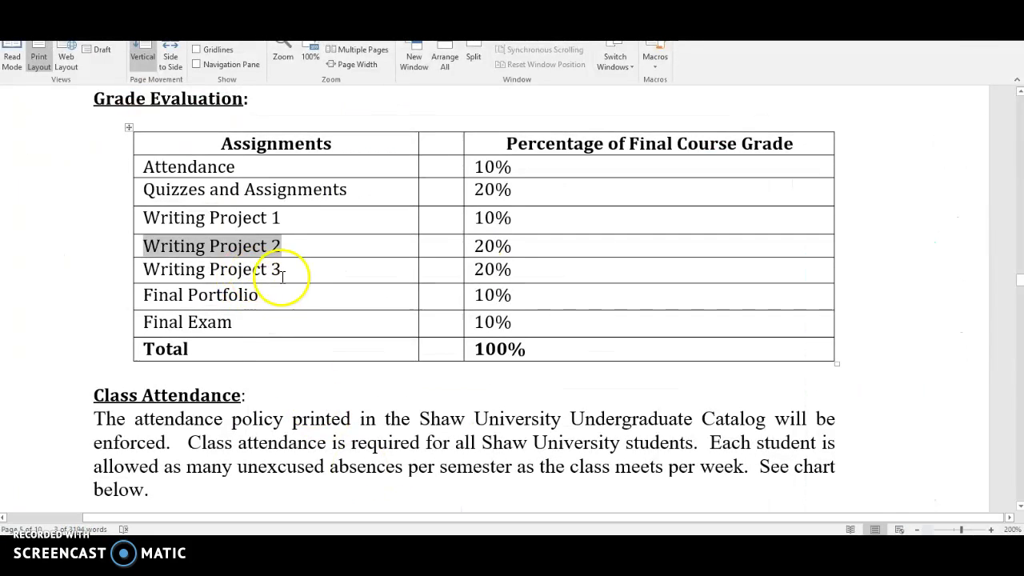
pyautogui.moveTo(280, 269); pyautogui.dragTo(151, 264)
pyautogui.rightClick(187, 264)
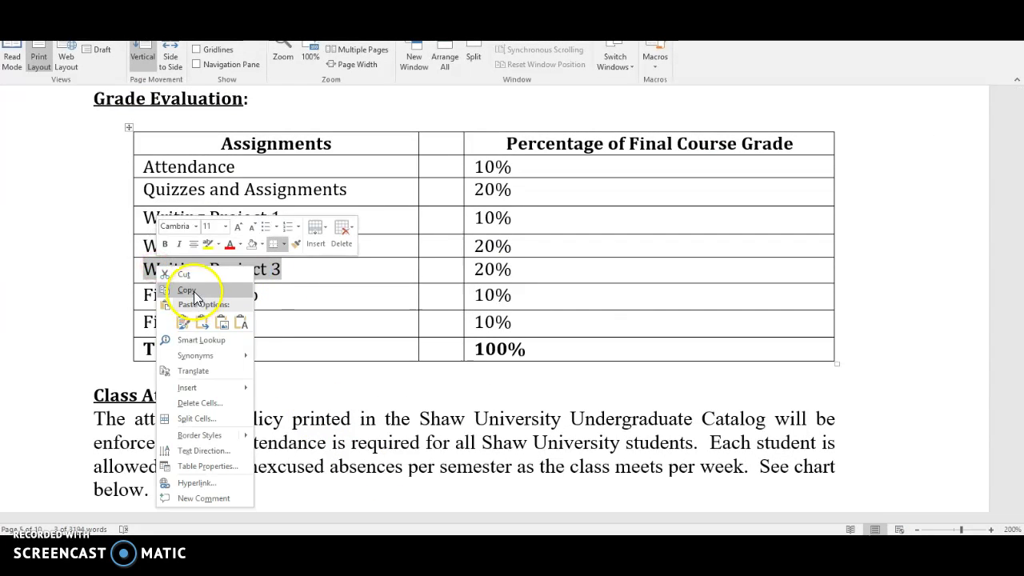
pyautogui.click(194, 293)
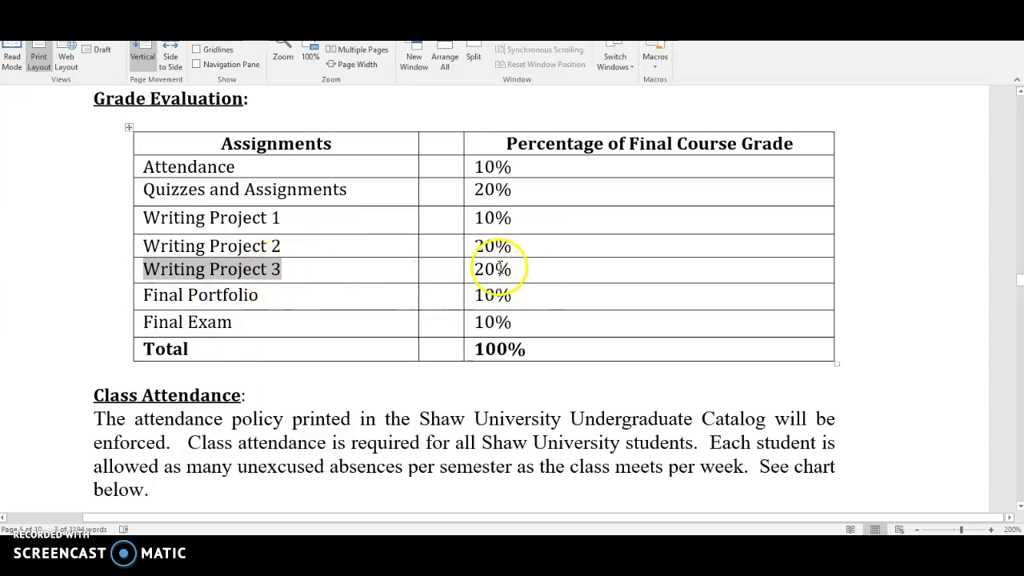
# - Back in the browser, name the category "Writing Project 3 20%", set its aggregation to Simple weighted mean of grades and save
pyautogui.hotkey('alt', 'Tab')
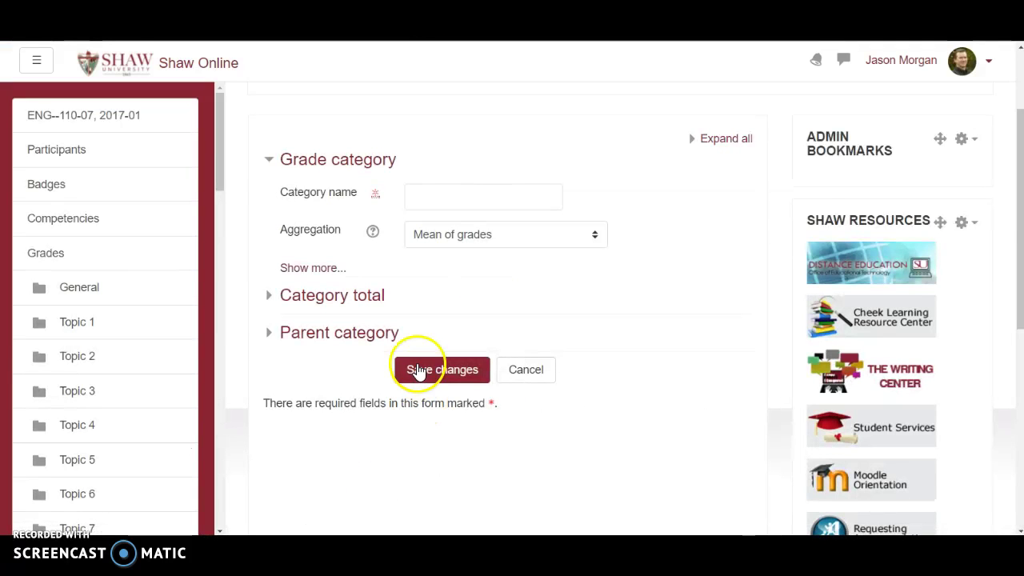
pyautogui.click(430, 199)
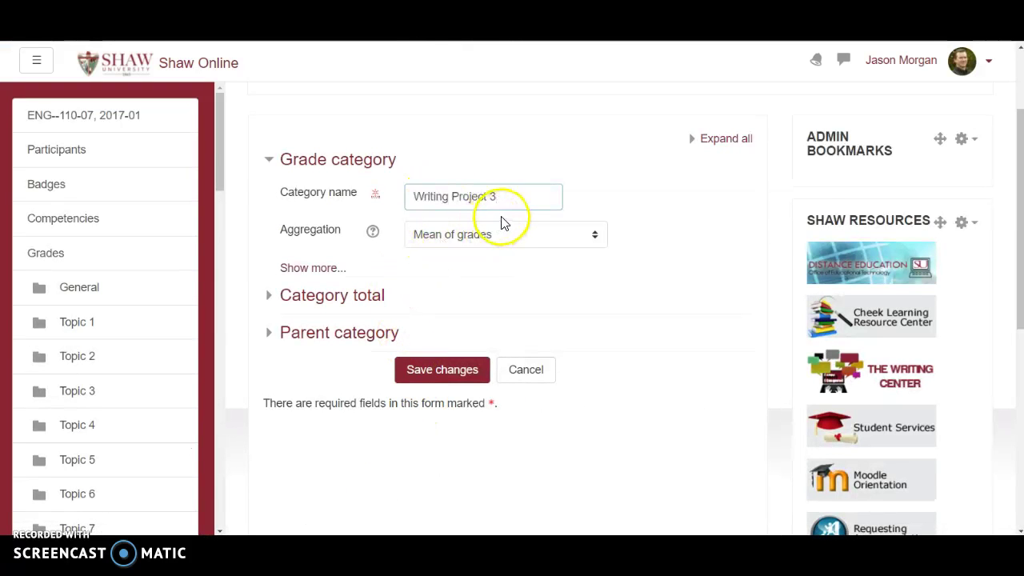
pyautogui.write('%')
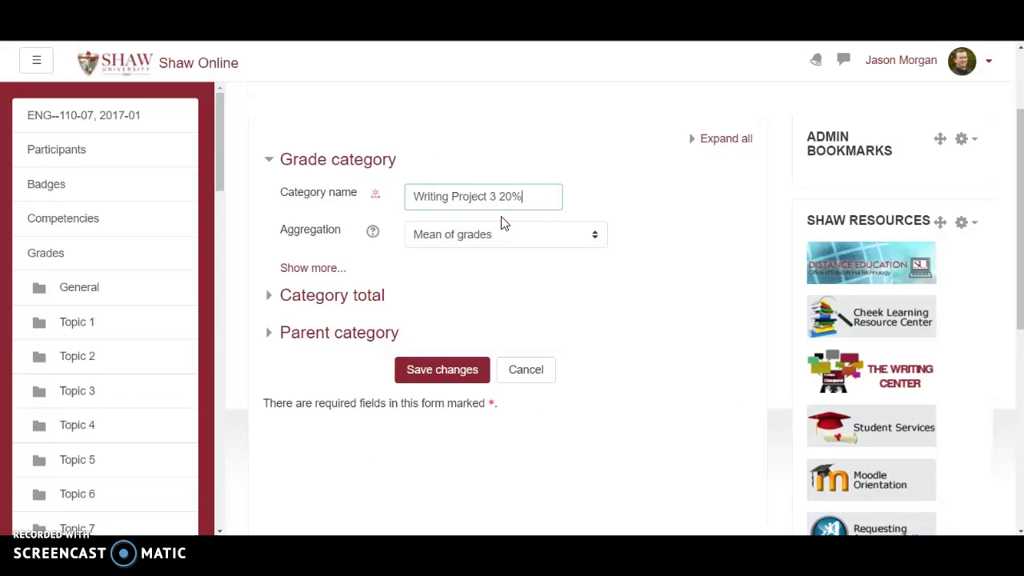
pyautogui.click(474, 235)
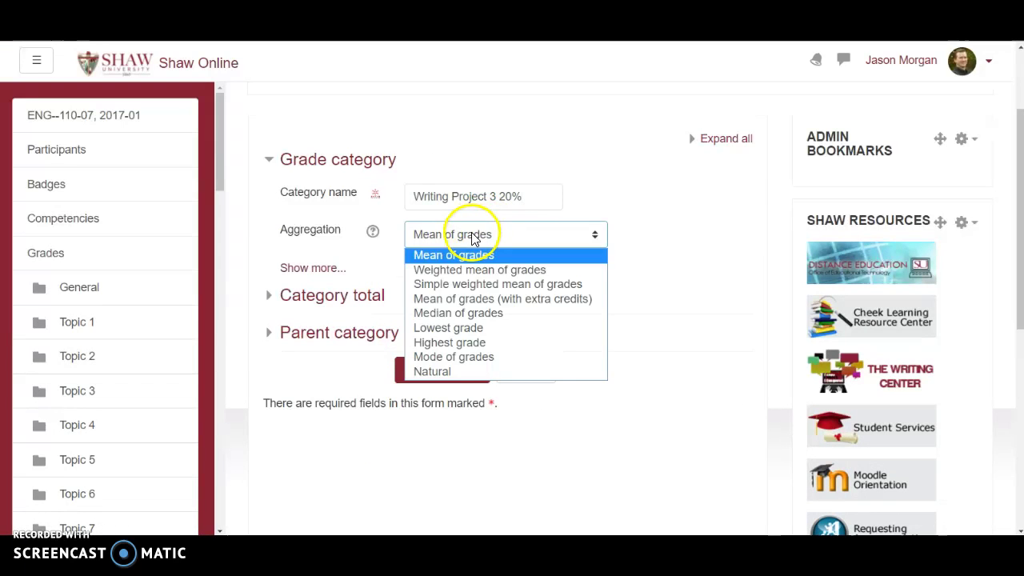
pyautogui.click(460, 284)
pyautogui.click(460, 373)
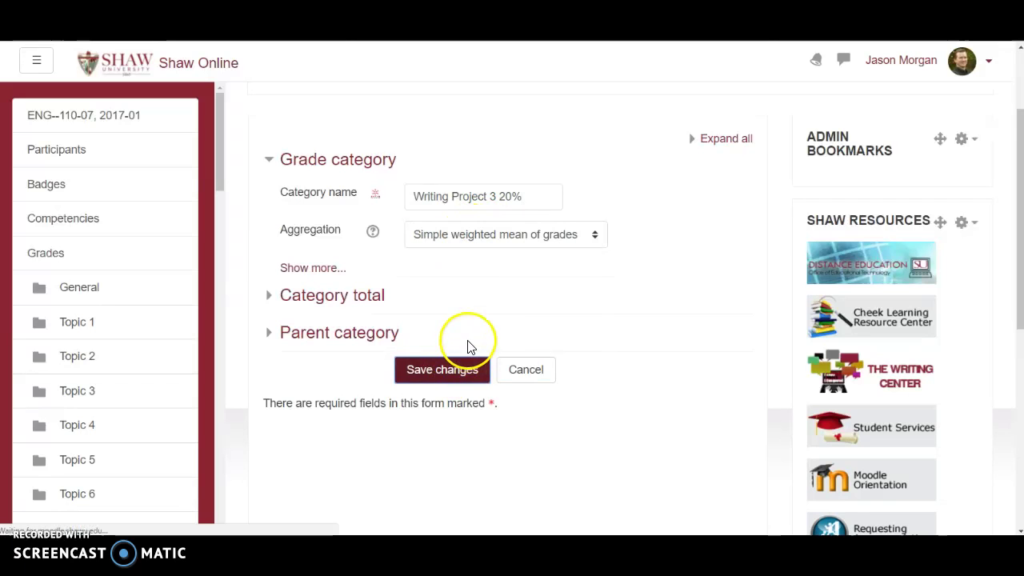
# - Set the weight of the Writing Project 3 20% category to 0.2 and save the gradebook changes
pyautogui.scroll(-6, 517, 304)
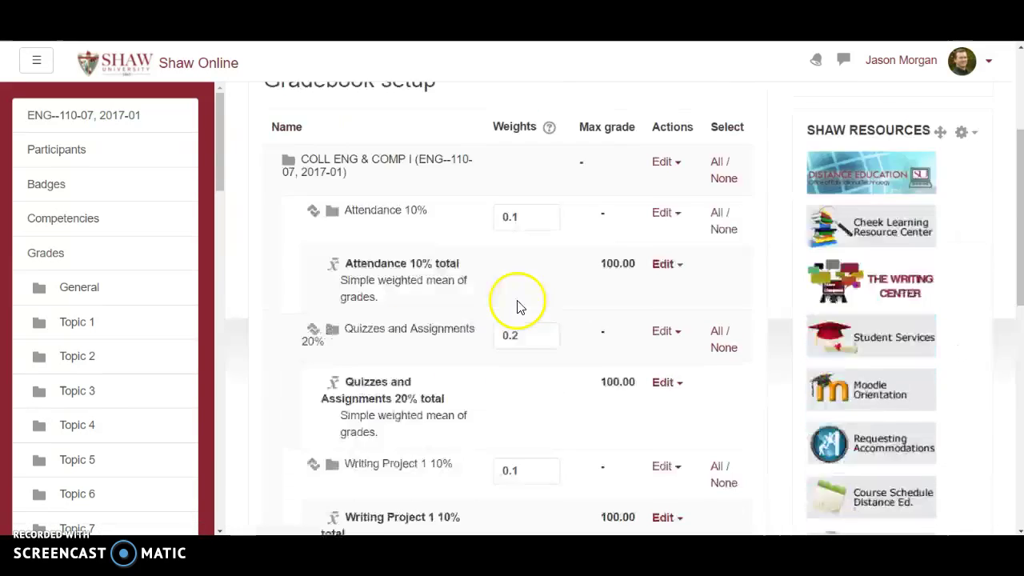
pyautogui.scroll(-3, 541, 293)
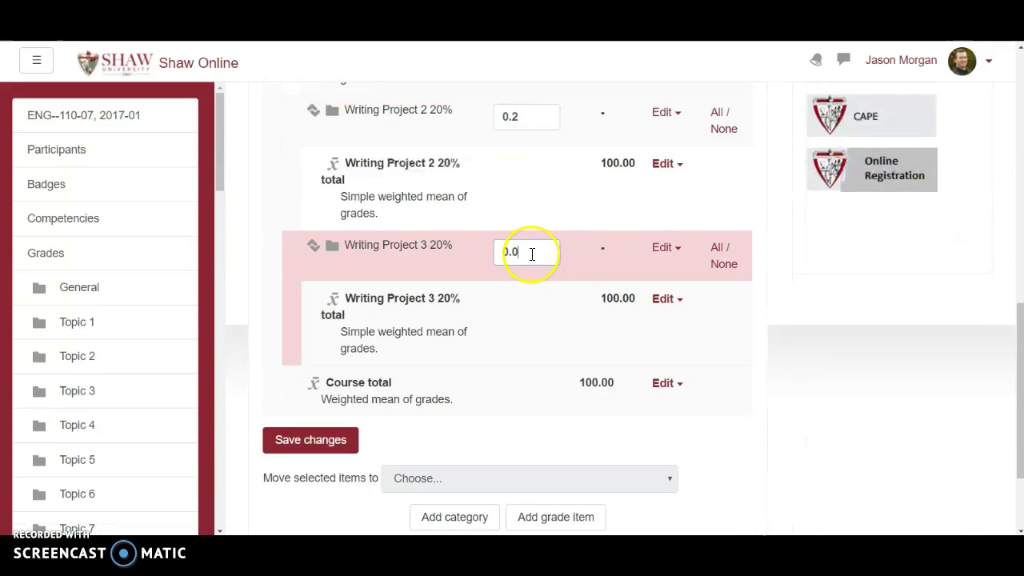
pyautogui.click(532, 253)
pyautogui.write('0.2')
pyautogui.click(351, 438)
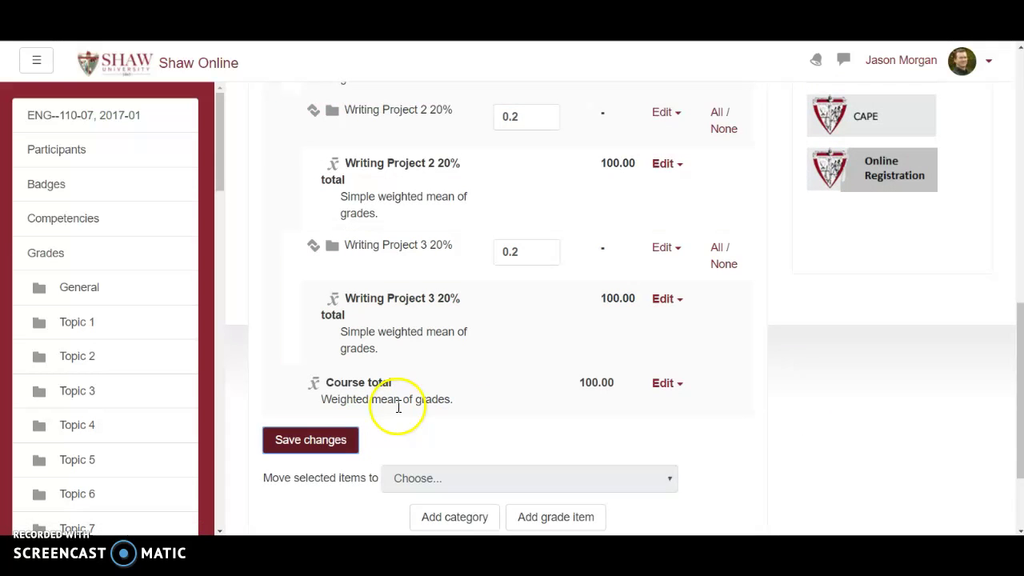
# - Start another grade category, switch to the Word document and copy "Final Portfolio" from the Grade Evaluation table
pyautogui.scroll(-6, 464, 343)
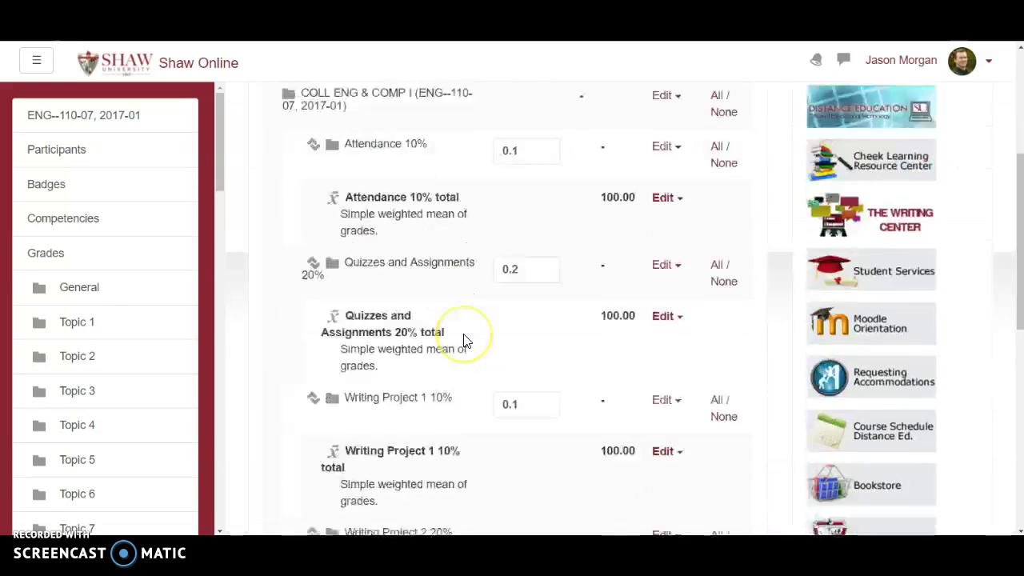
pyautogui.scroll(-2, 463, 333)
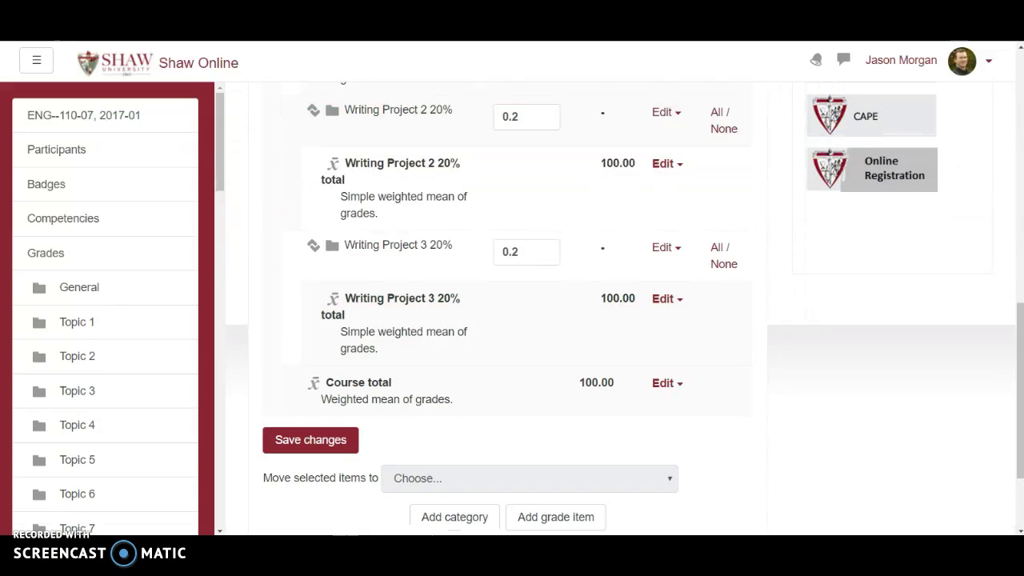
pyautogui.click(454, 517)
pyautogui.hotkey('alt', 'Tab')
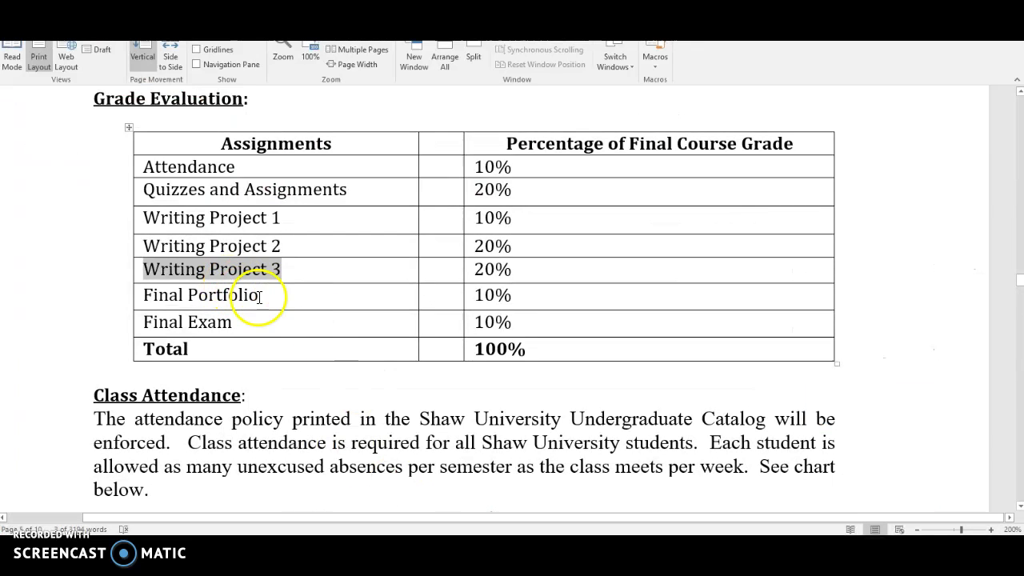
pyautogui.moveTo(260, 297); pyautogui.dragTo(151, 297)
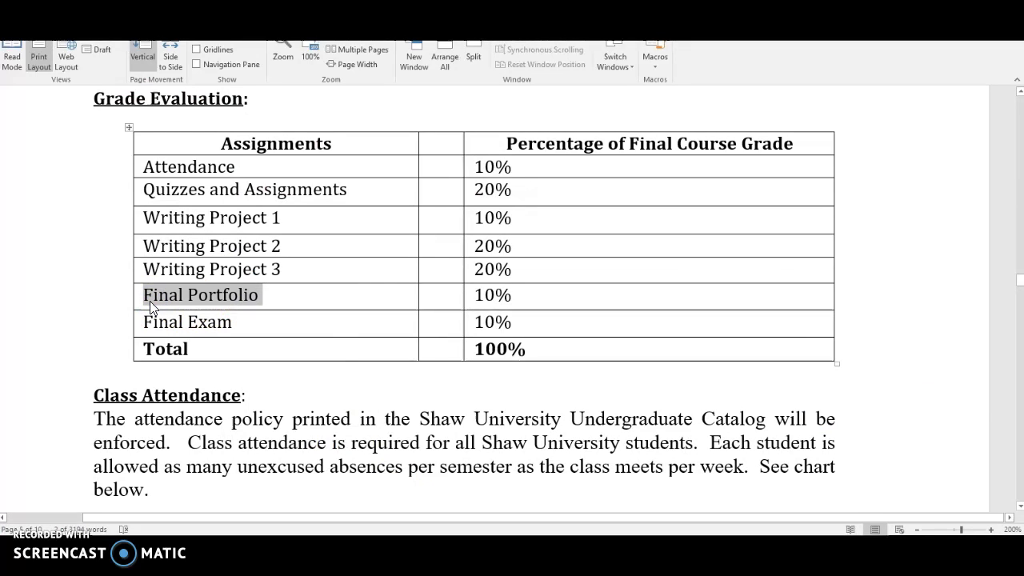
# - Return to the browser, name the category "Final Portfolio 10%", set Simple weighted mean of grades as aggregation and save
pyautogui.click(468, 320)
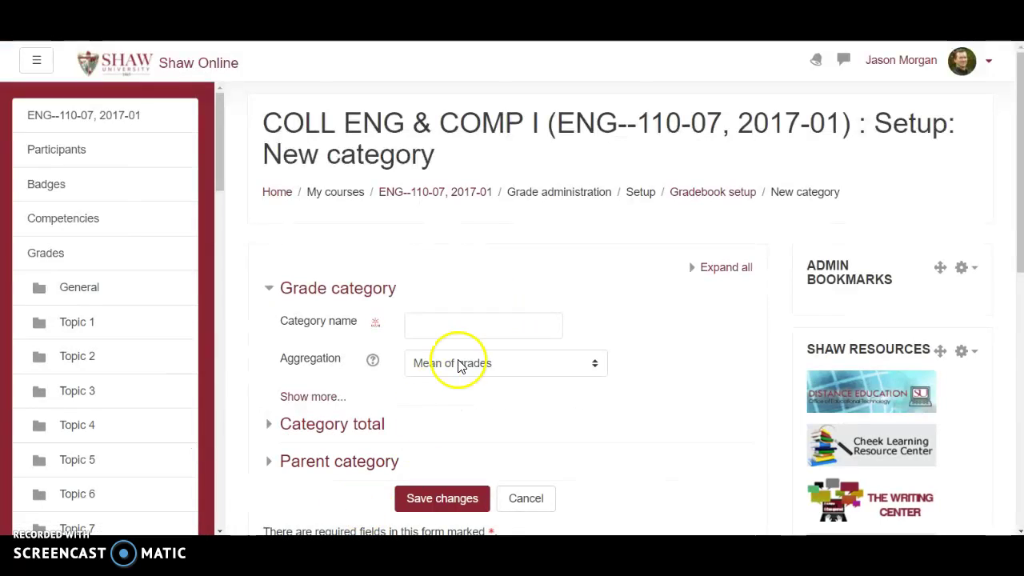
pyautogui.click(424, 321)
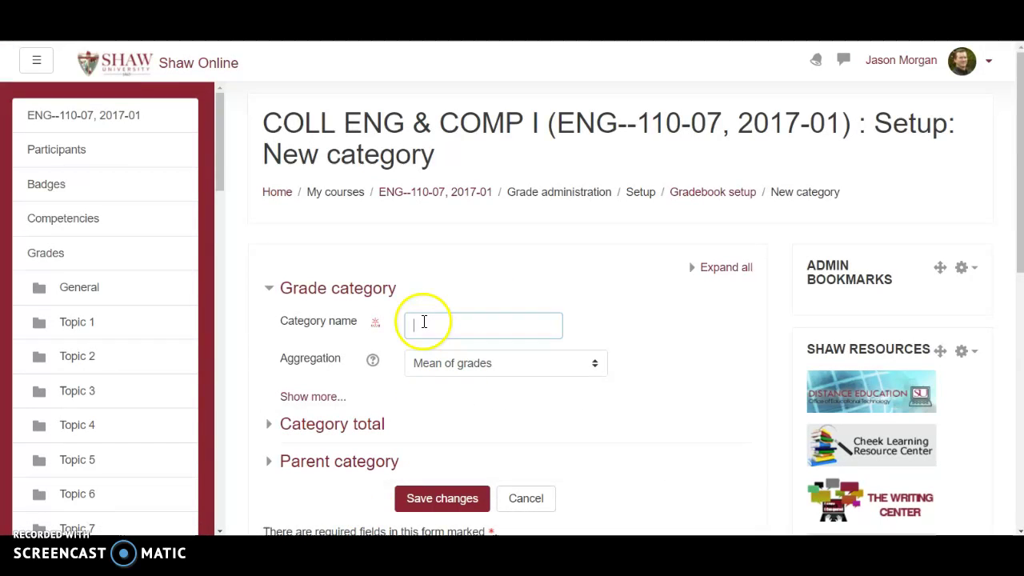
pyautogui.click(469, 363)
pyautogui.click(458, 413)
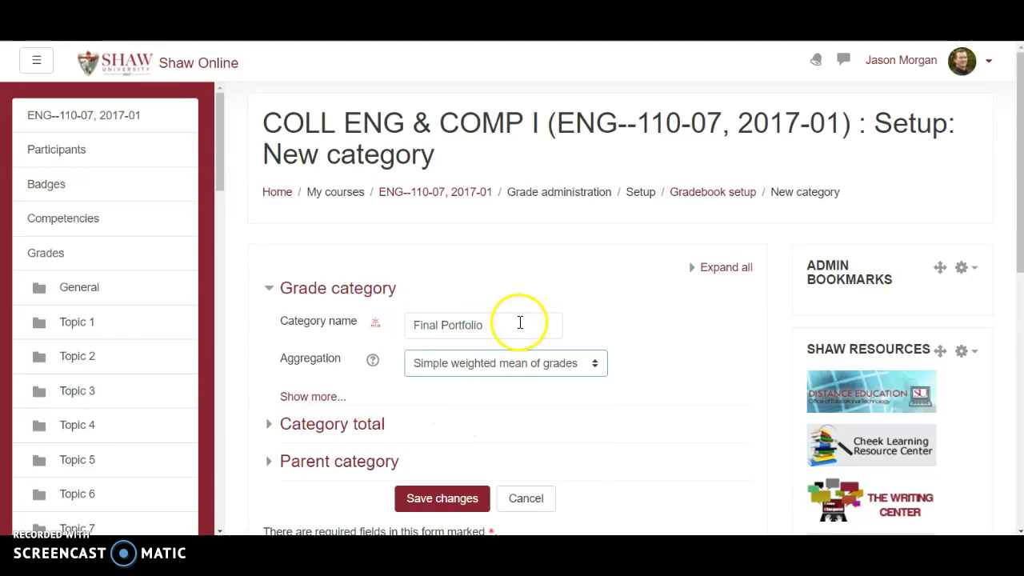
pyautogui.scroll(-2, 390, 400)
pyautogui.click(497, 199)
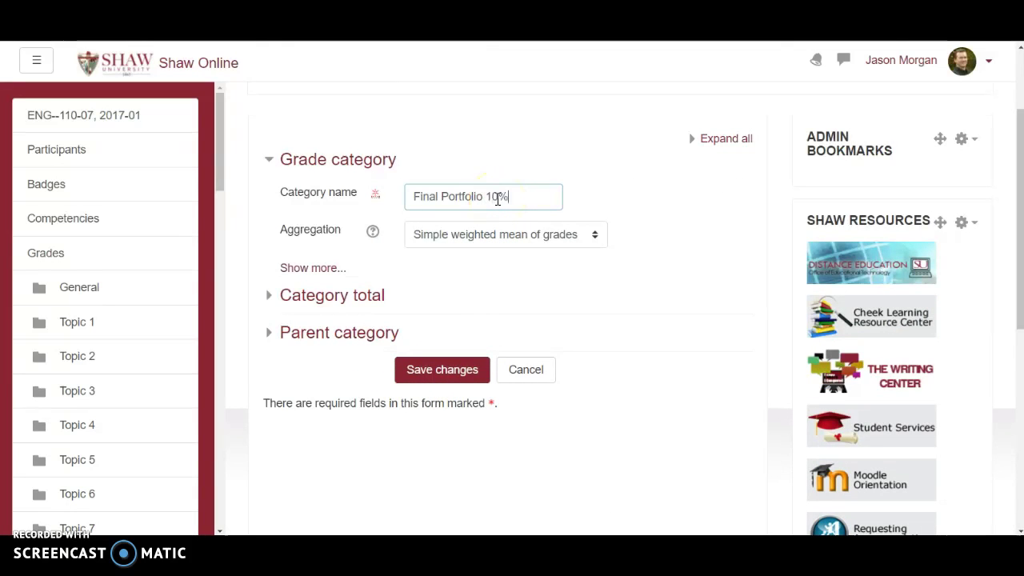
pyautogui.click(463, 374)
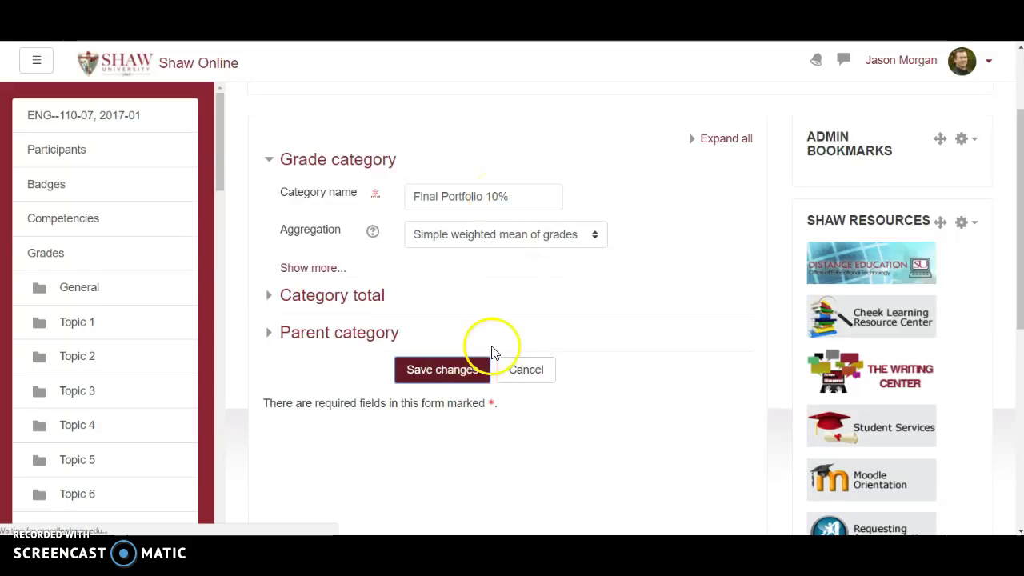
# - Set the weight of the Final Portfolio 10% category to 0.1 and save the gradebook changes
pyautogui.scroll(-8, 571, 309)
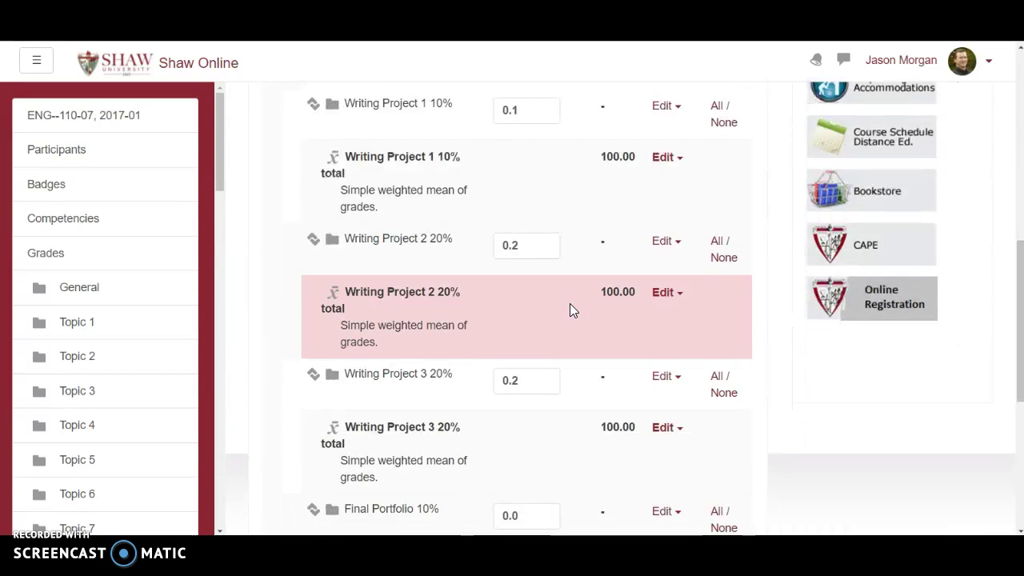
pyautogui.scroll(-3, 572, 311)
pyautogui.click(534, 323)
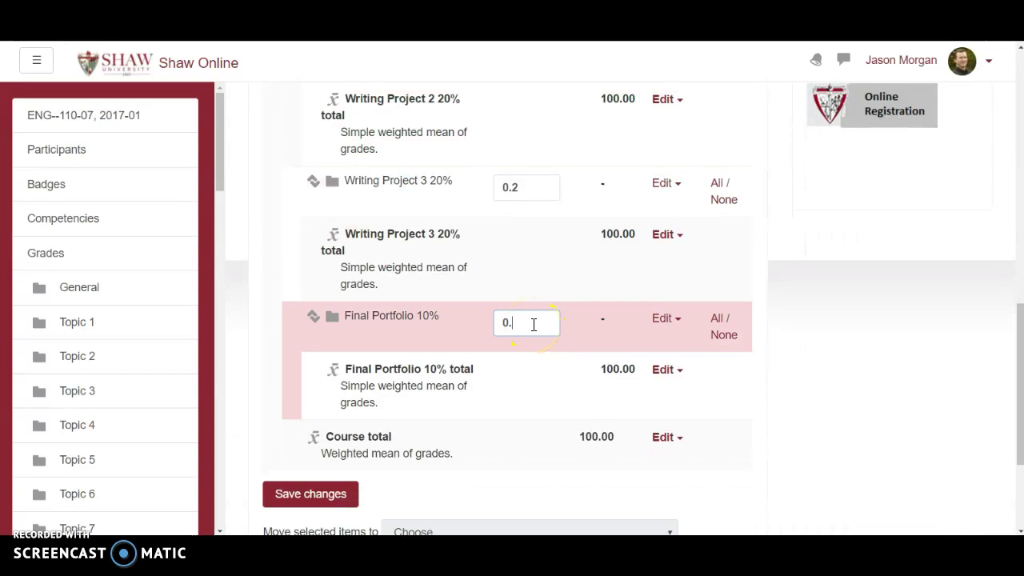
pyautogui.write('1')
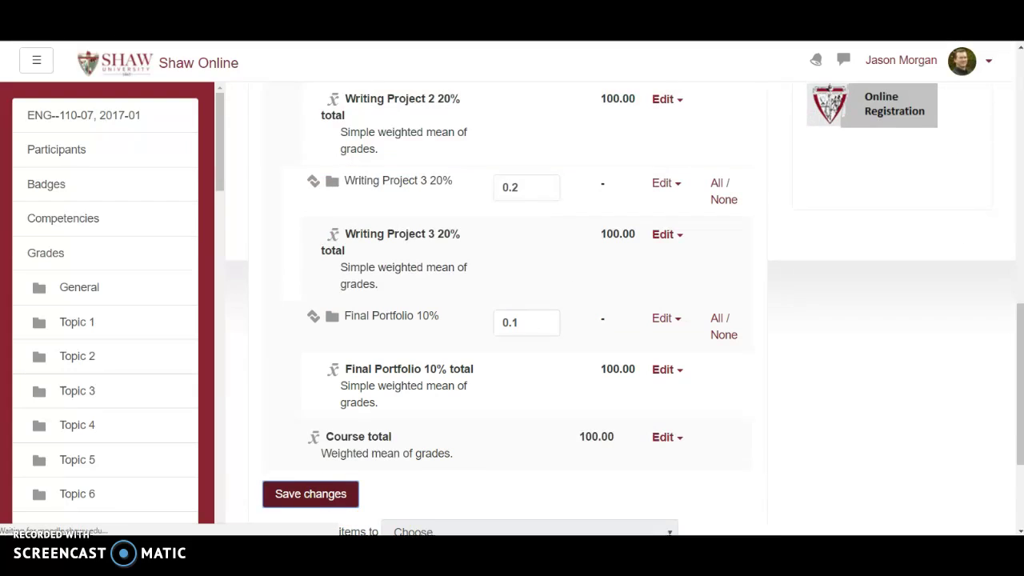
# - Copy "Final Exam" from the Grade Evaluation table in the Word document, and start a new grade category back in the browser
pyautogui.hotkey('alt', 'Tab')
pyautogui.moveTo(244, 322); pyautogui.dragTo(144, 321)
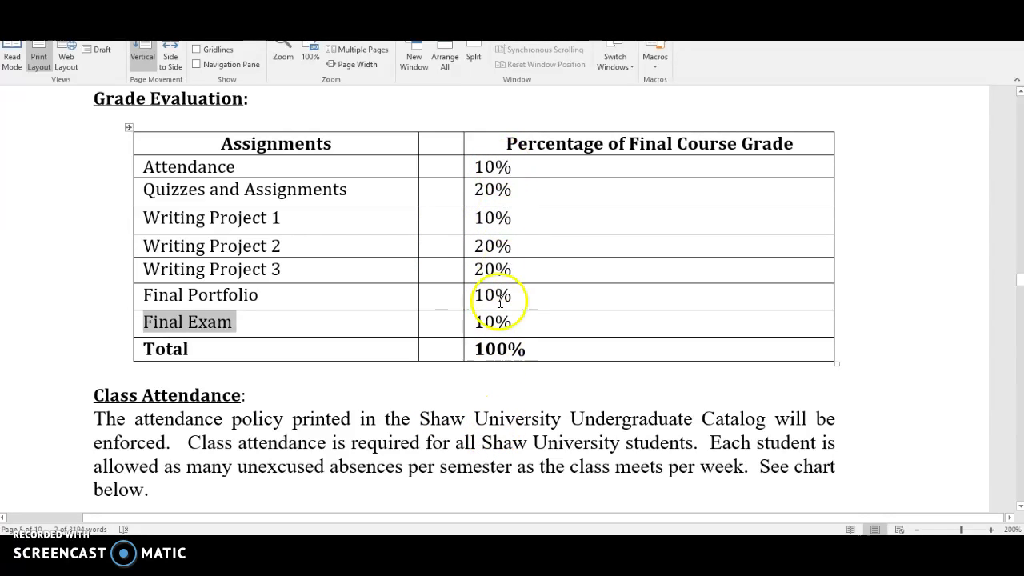
pyautogui.hotkey('alt', 'Tab')
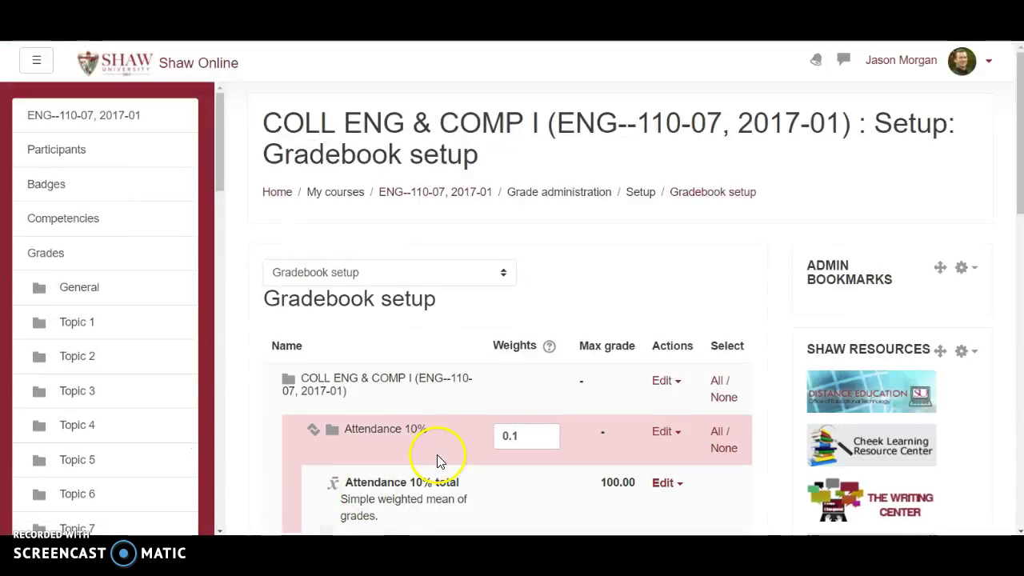
pyautogui.scroll(-10, 650, 298)
pyautogui.scroll(-3, 650, 303)
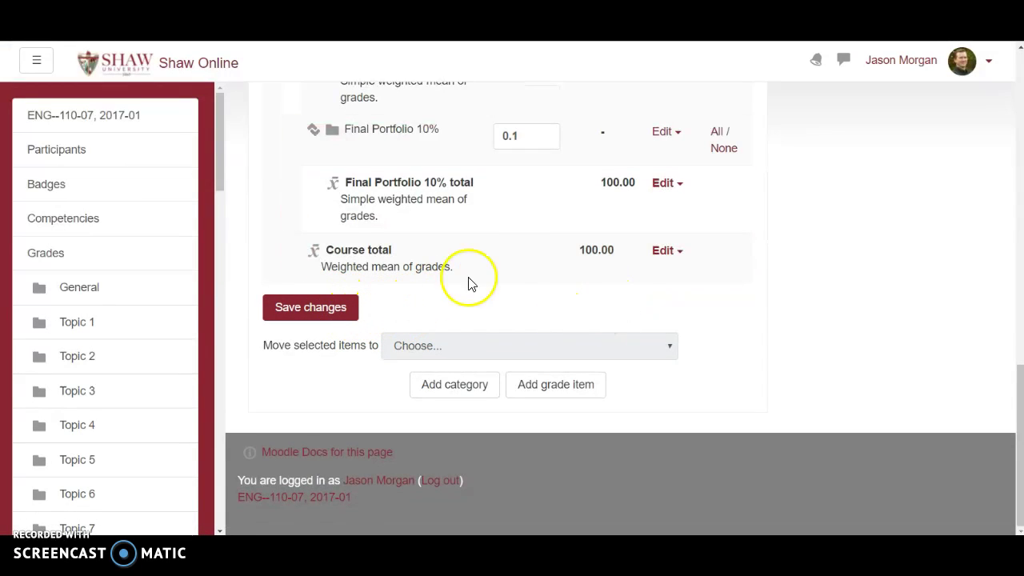
pyautogui.click(455, 384)
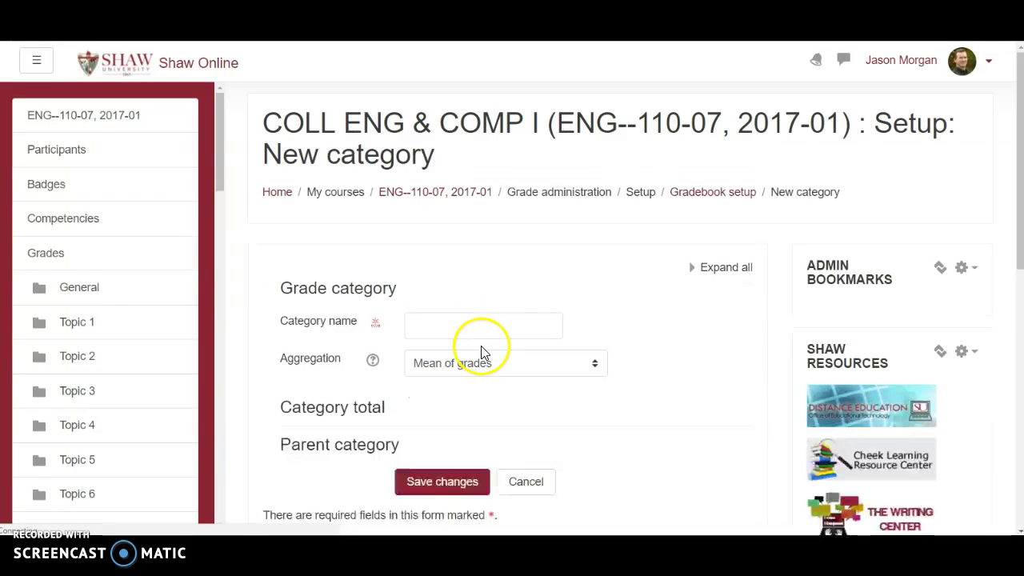
# - Name the new category "Final Exam 10%", set Simple weighted mean of grades as its aggregation and save it
pyautogui.click(453, 329)
pyautogui.write('Final Exam')
pyautogui.click(489, 331)
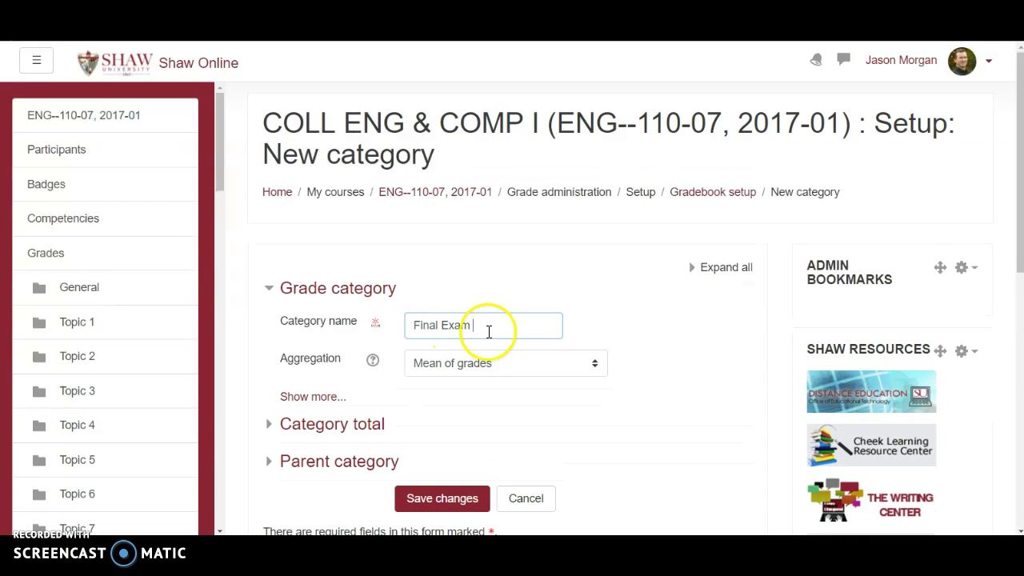
pyautogui.write('10%')
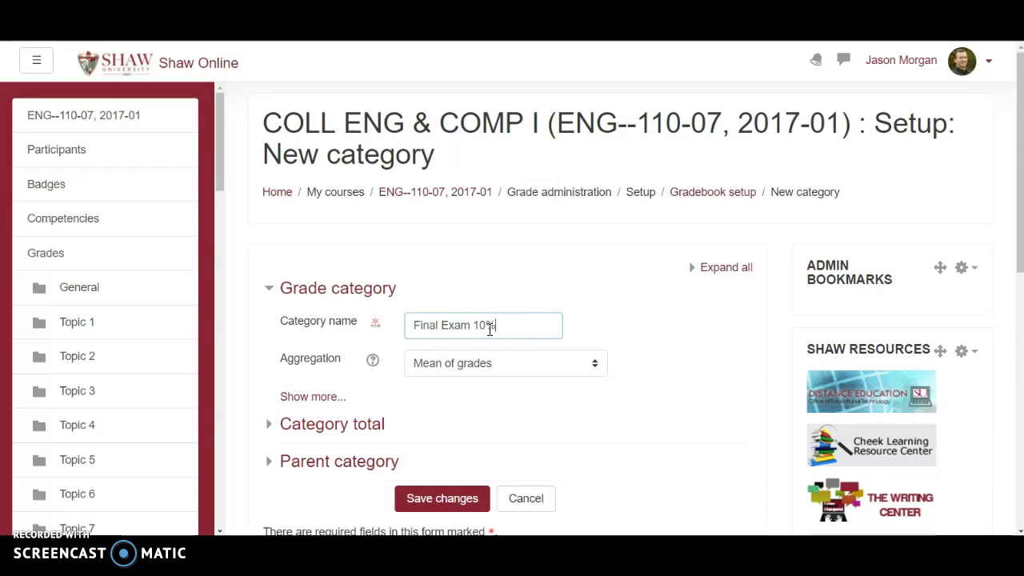
pyautogui.scroll(-3, 505, 379)
pyautogui.click(444, 180)
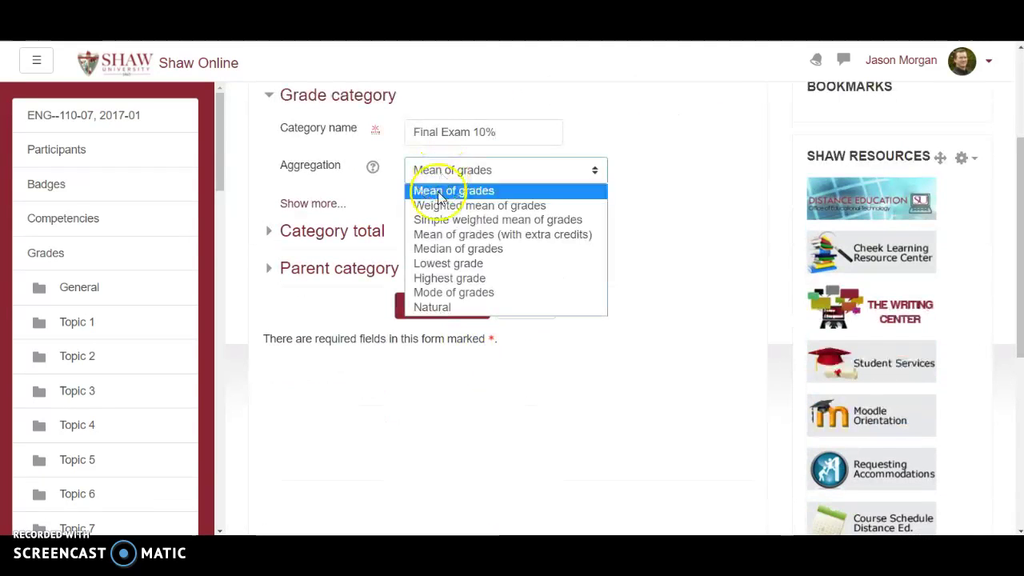
pyautogui.click(441, 221)
pyautogui.click(446, 306)
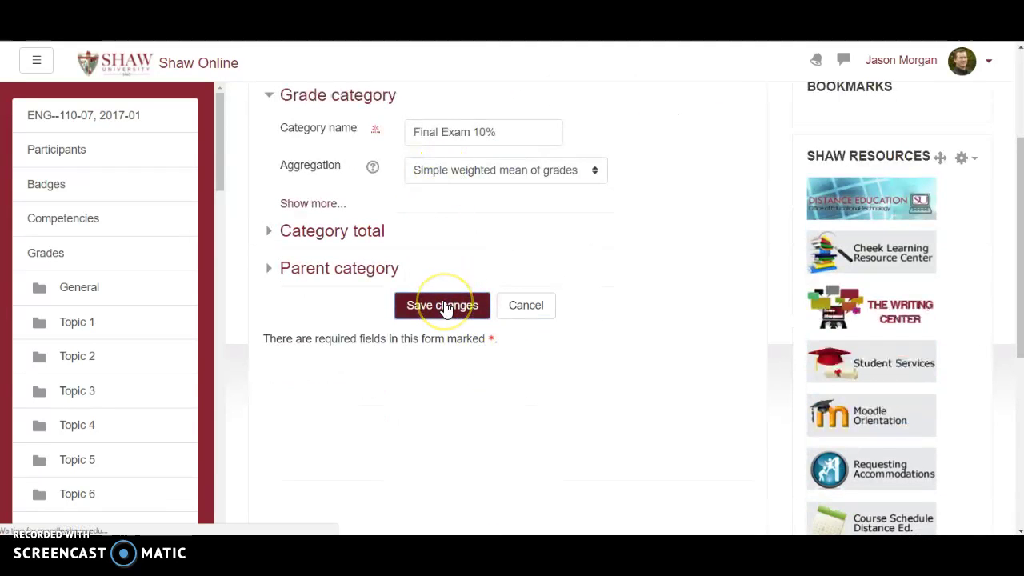
# - Set the weight of the Final Exam 10% category to 0.1 and save the gradebook changes
pyautogui.click(612, 264)
pyautogui.scroll(-7, 612, 264)
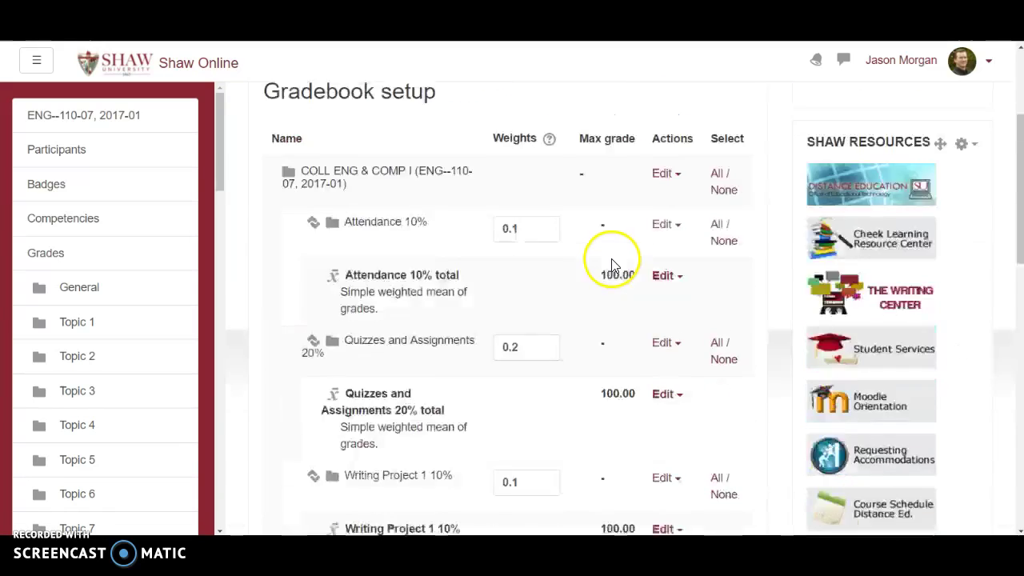
pyautogui.scroll(-5, 612, 264)
pyautogui.click(535, 247)
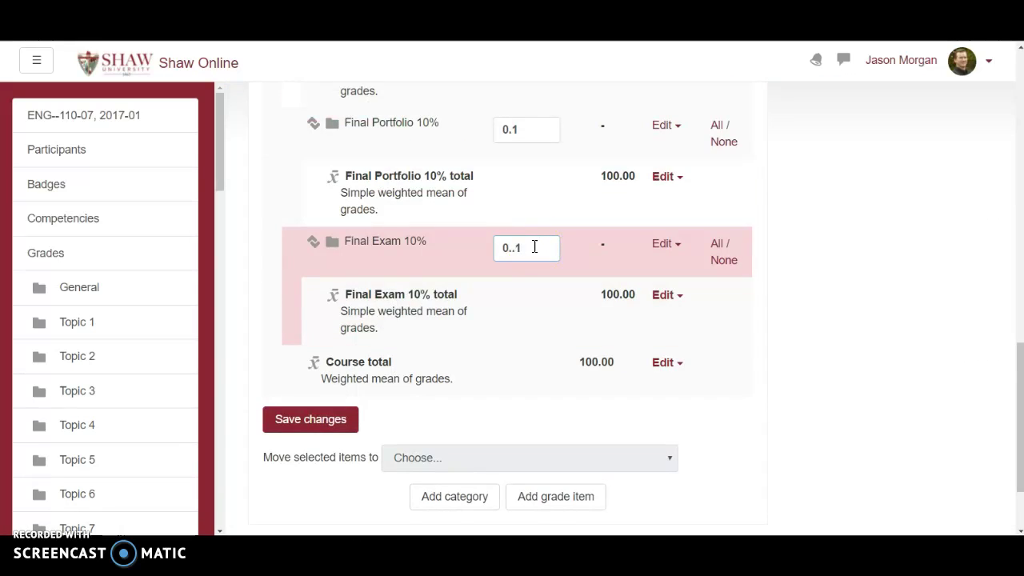
pyautogui.press('BackSpace')
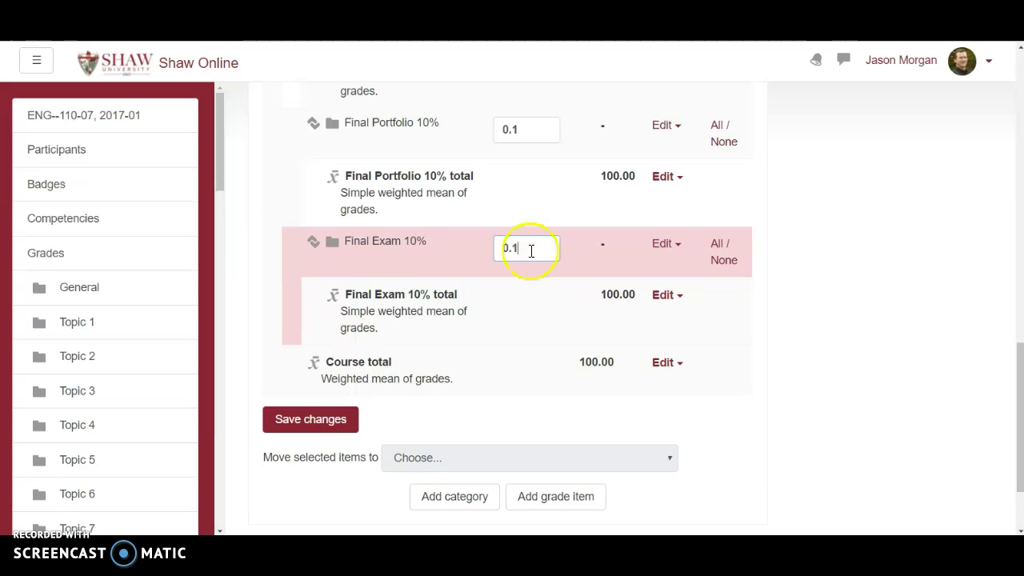
pyautogui.click(355, 421)
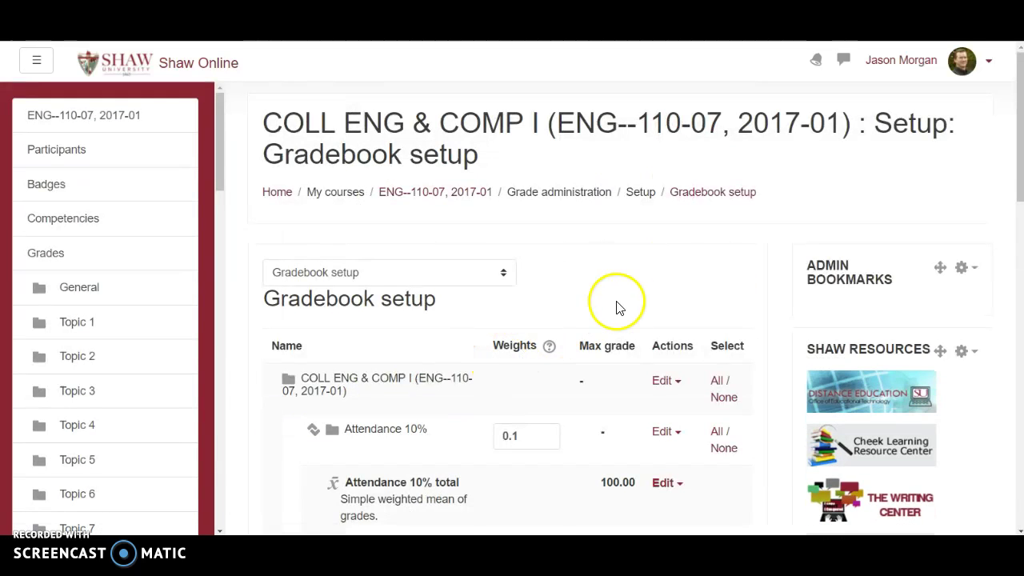
# - Go through the gradebook setup down to the course total and save the changes once more
pyautogui.scroll(-3, 633, 296)
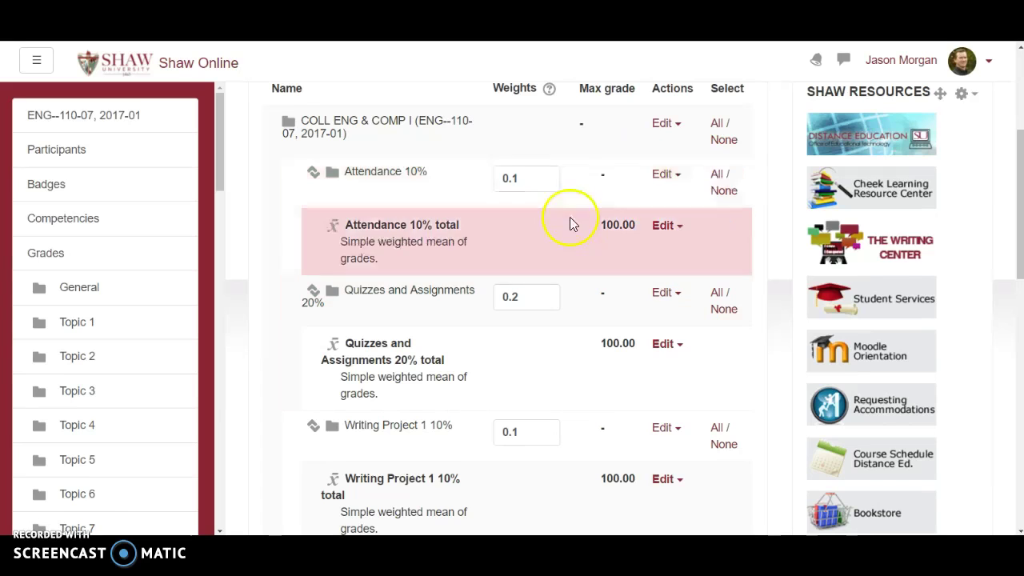
pyautogui.scroll(-4, 572, 220)
pyautogui.scroll(-6, 602, 223)
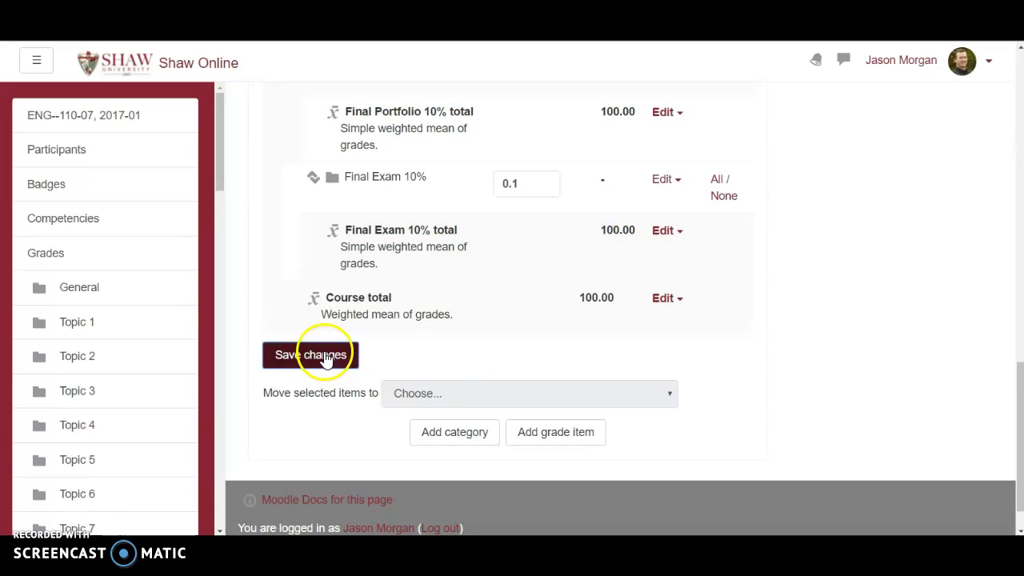
pyautogui.click(310, 352)
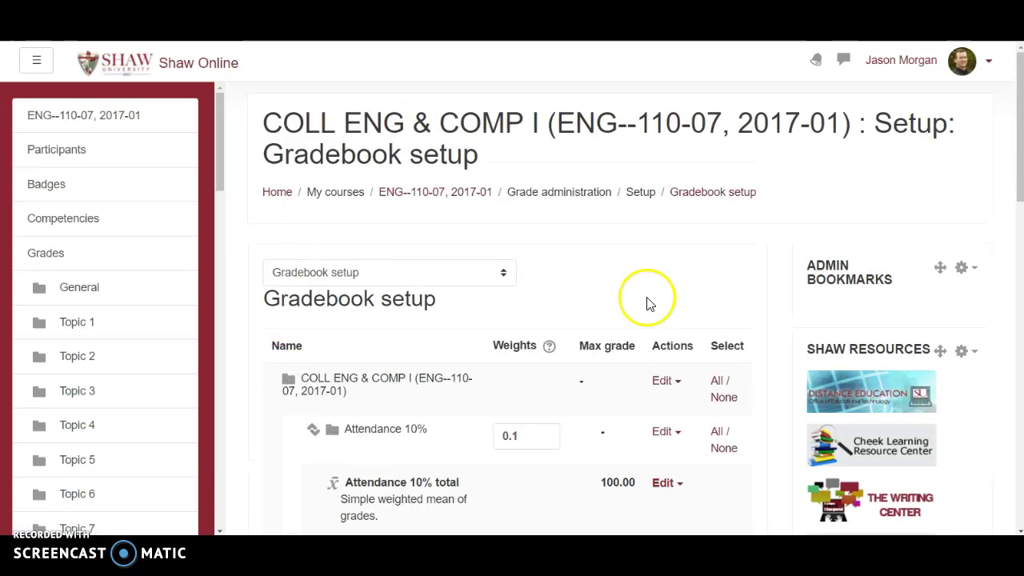
# - Review each category's weight, maximum grade and aggregation in the gradebook setup, from Attendance to Final Exam
pyautogui.scroll(-4, 589, 297)
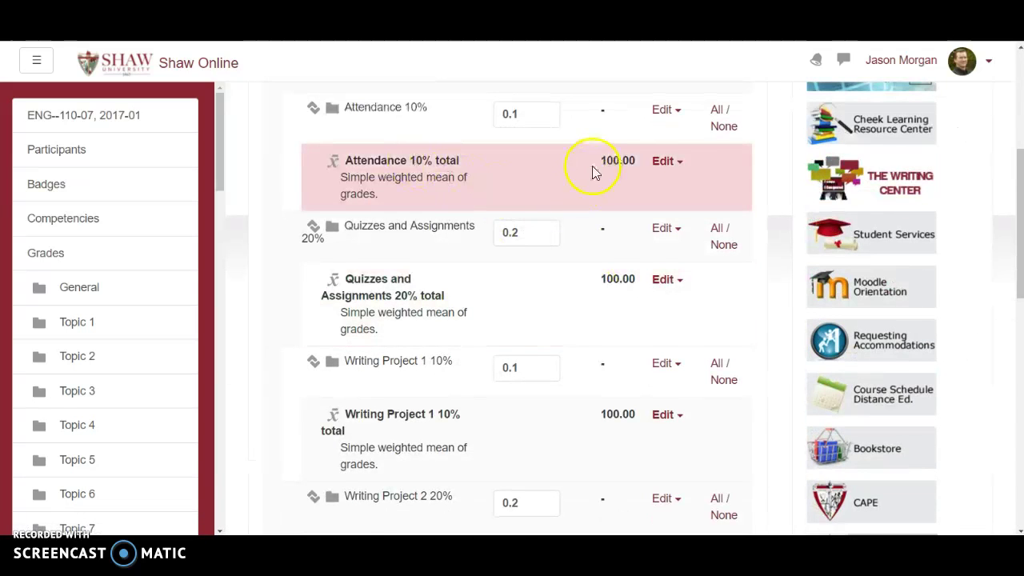
pyautogui.scroll(2, 592, 171)
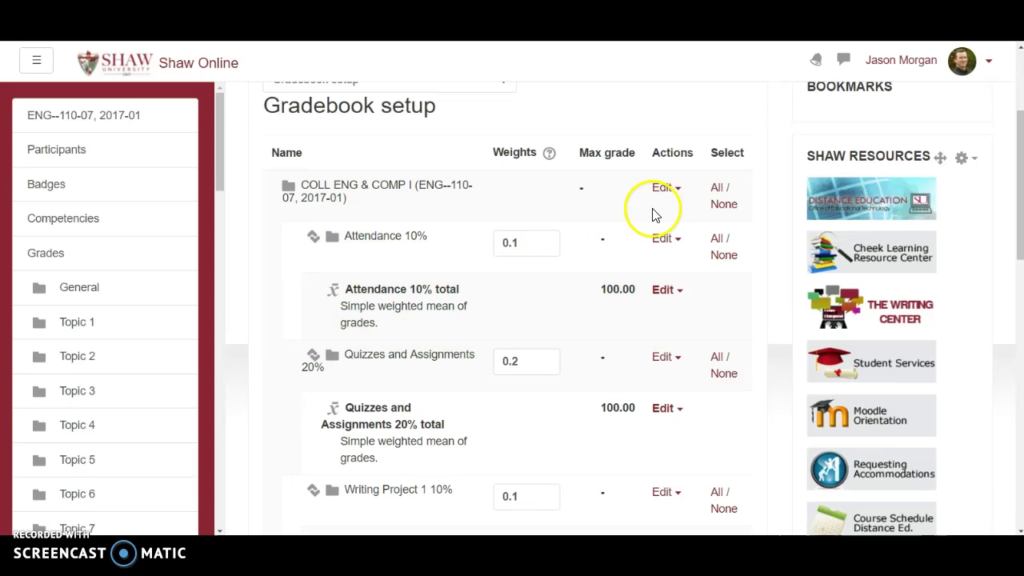
pyautogui.scroll(-1, 638, 217)
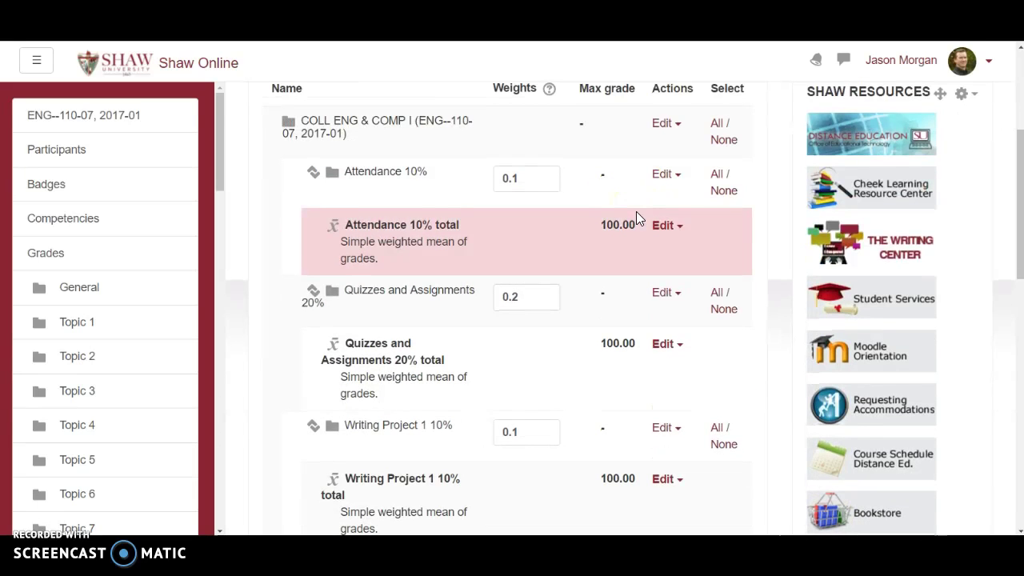
pyautogui.click(582, 224)
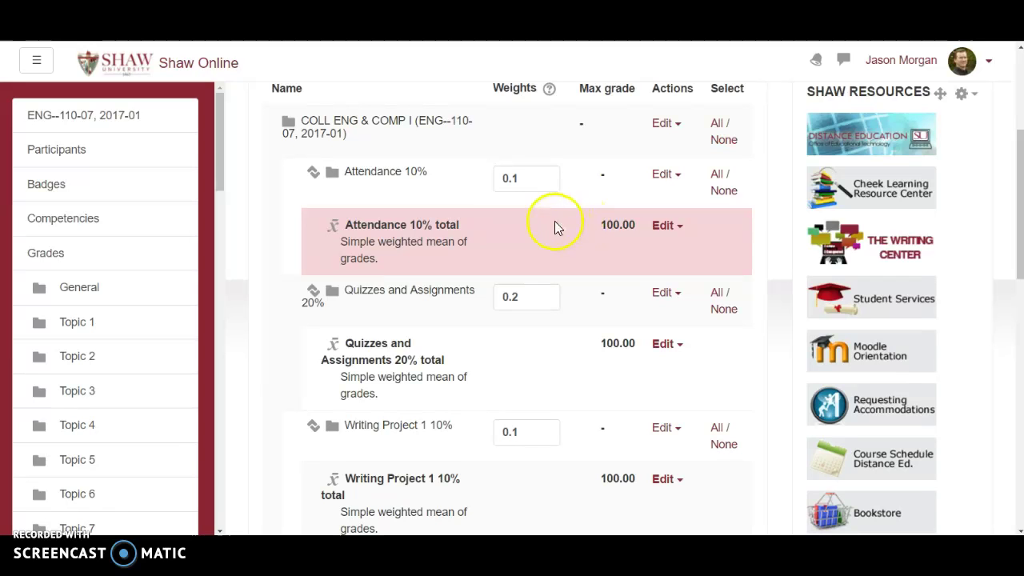
pyautogui.scroll(-2, 589, 213)
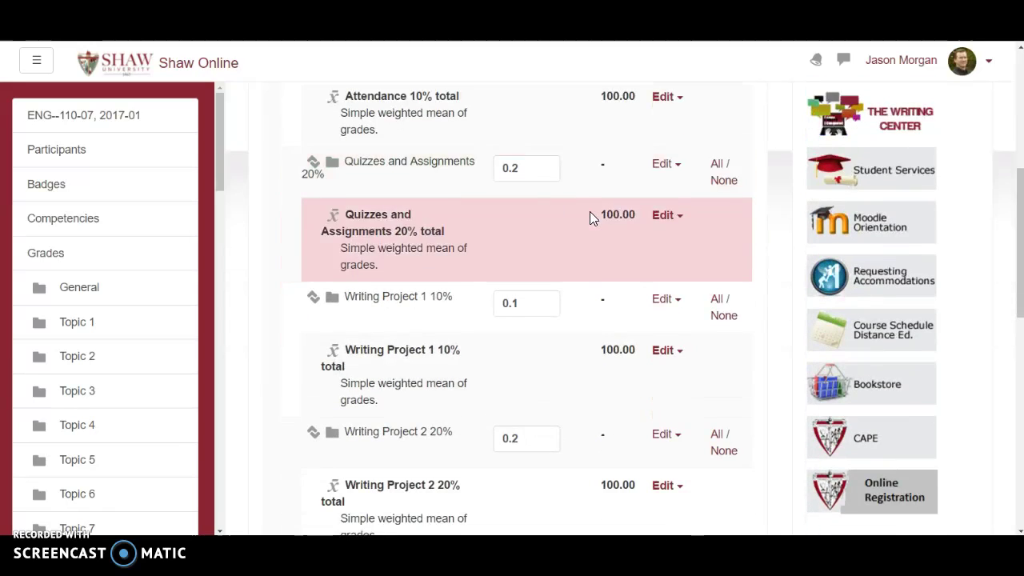
pyautogui.scroll(1, 590, 212)
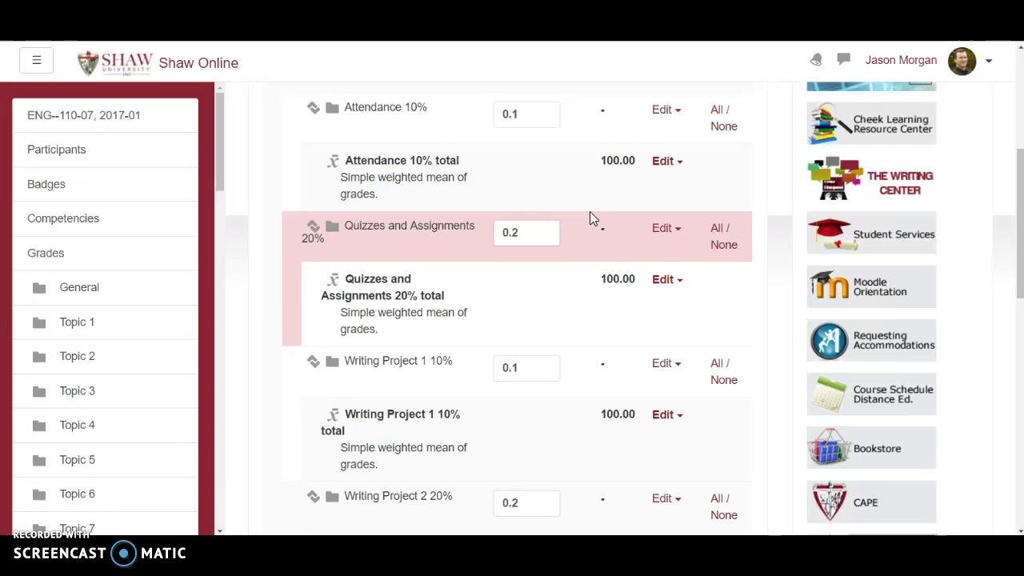
pyautogui.click(637, 282)
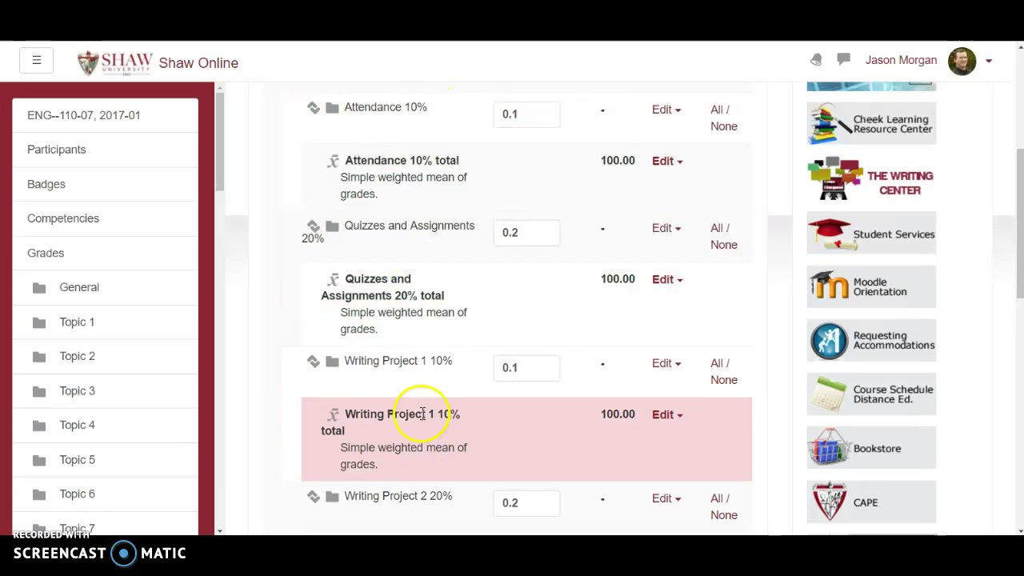
pyautogui.scroll(-9, 492, 340)
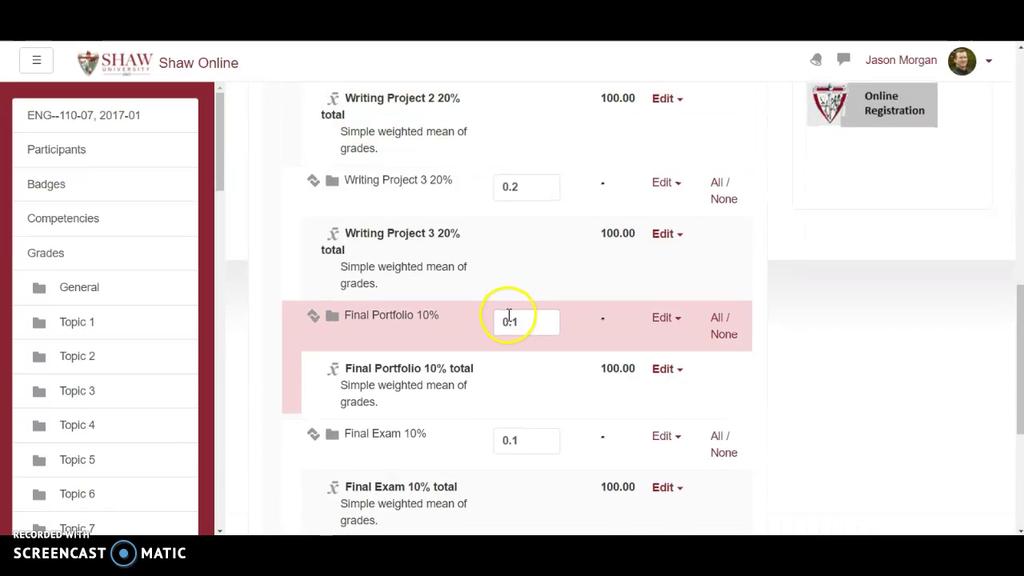
pyautogui.scroll(8, 496, 296)
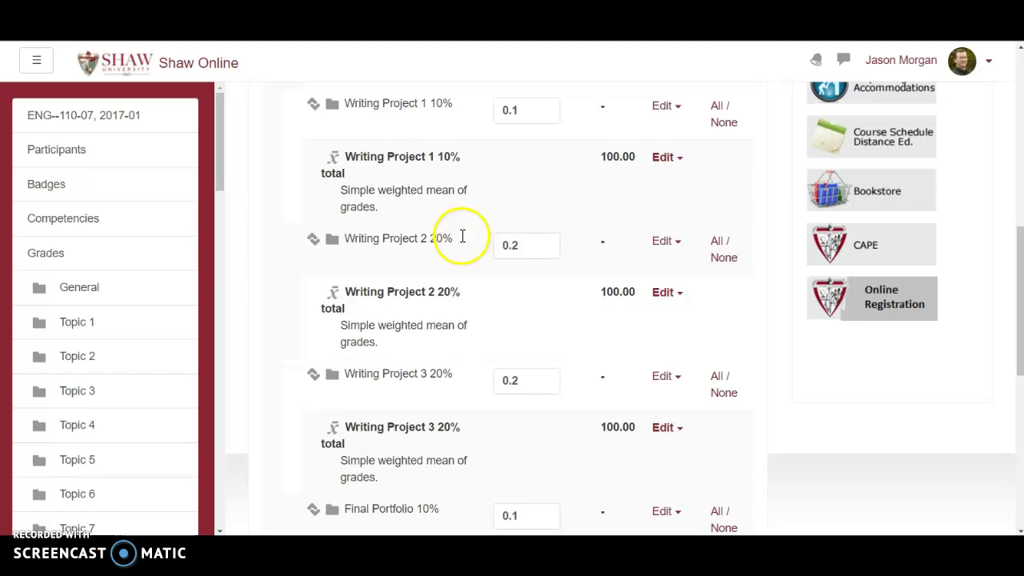
pyautogui.scroll(2, 464, 232)
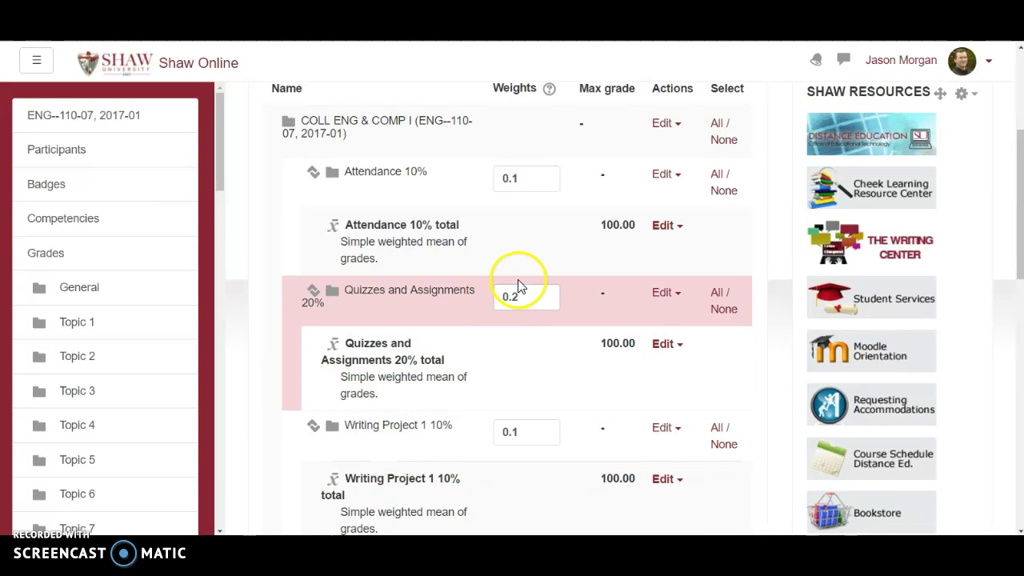
pyautogui.scroll(-3, 528, 278)
pyautogui.scroll(3, 537, 270)
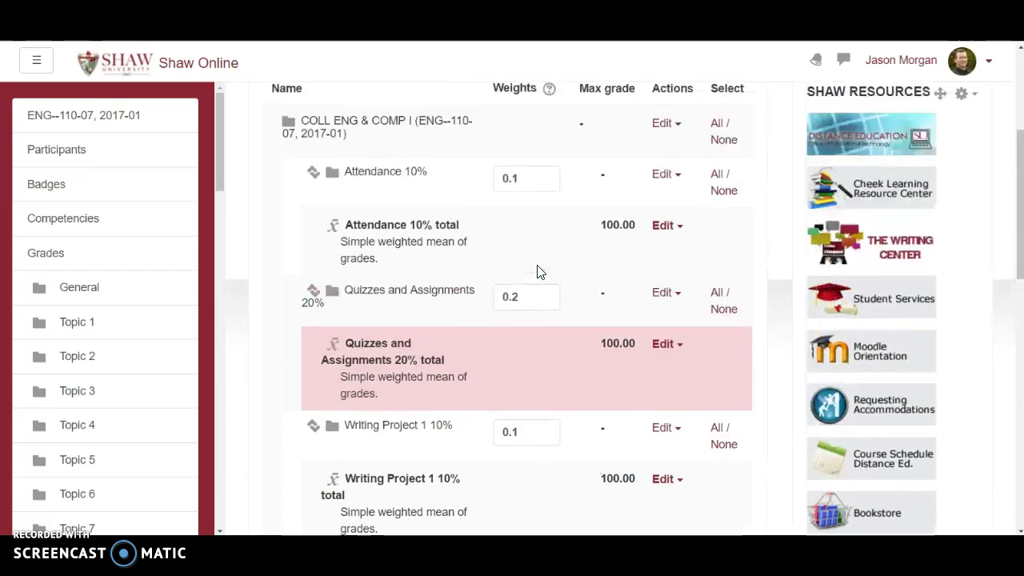
pyautogui.scroll(2, 539, 272)
pyautogui.scroll(-1, 539, 272)
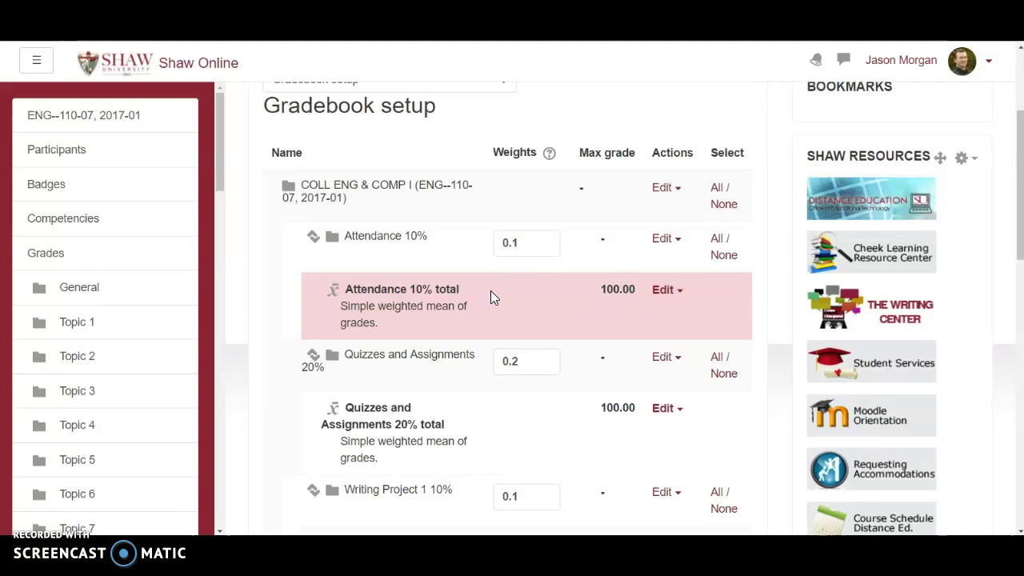
pyautogui.scroll(1, 496, 286)
pyautogui.scroll(-1, 498, 290)
pyautogui.scroll(-1, 496, 290)
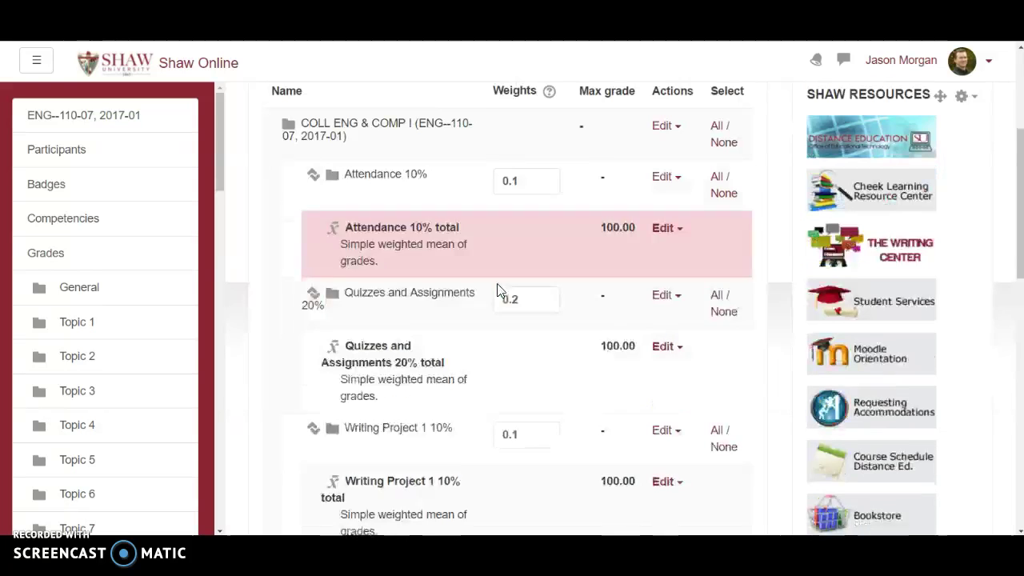
pyautogui.click(505, 276)
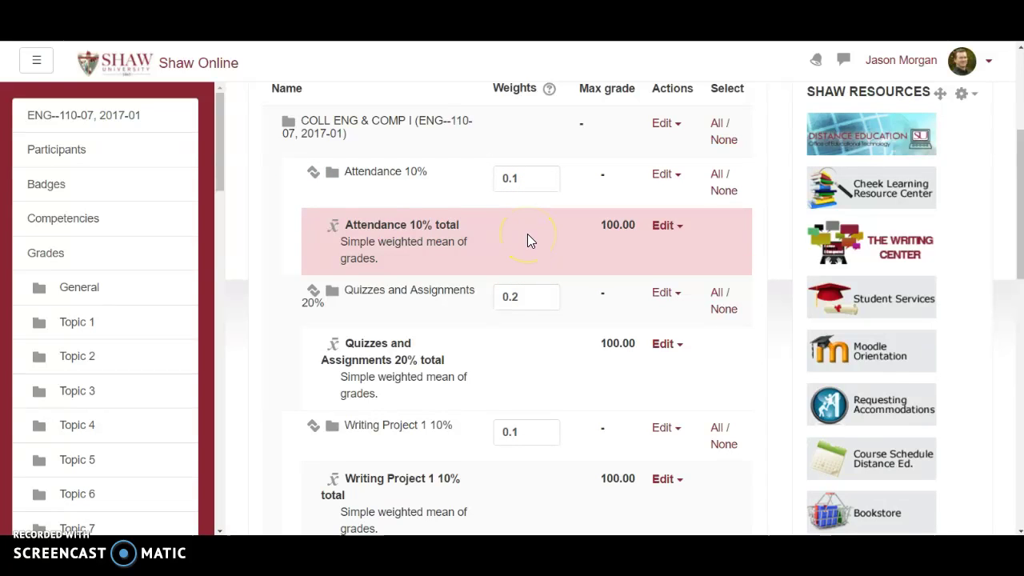
# - Look over the finished gradebook setup again, comparing the category names with their weights down to the course total
pyautogui.scroll(-5, 527, 240)
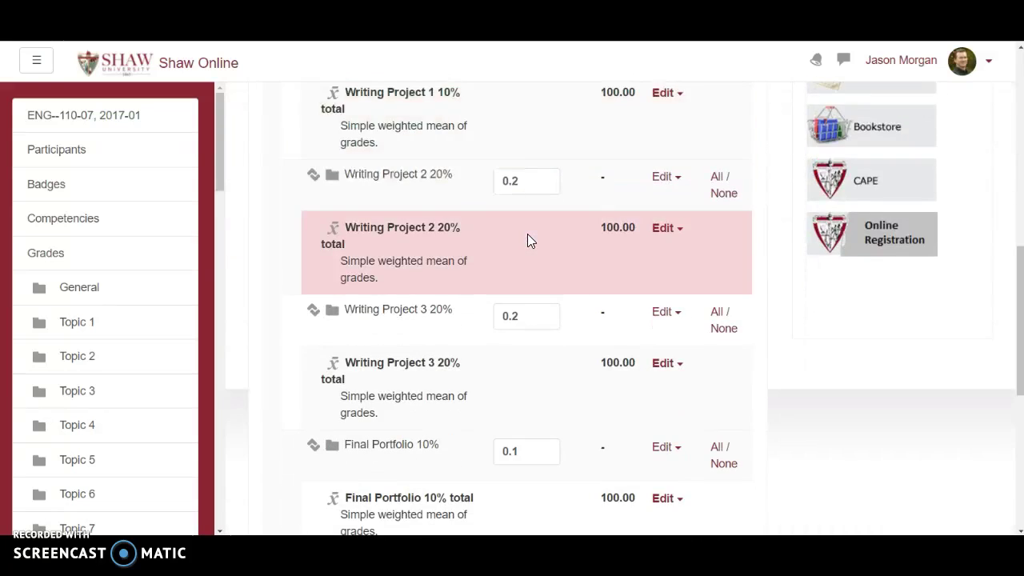
pyautogui.scroll(-4, 528, 236)
pyautogui.click(537, 232)
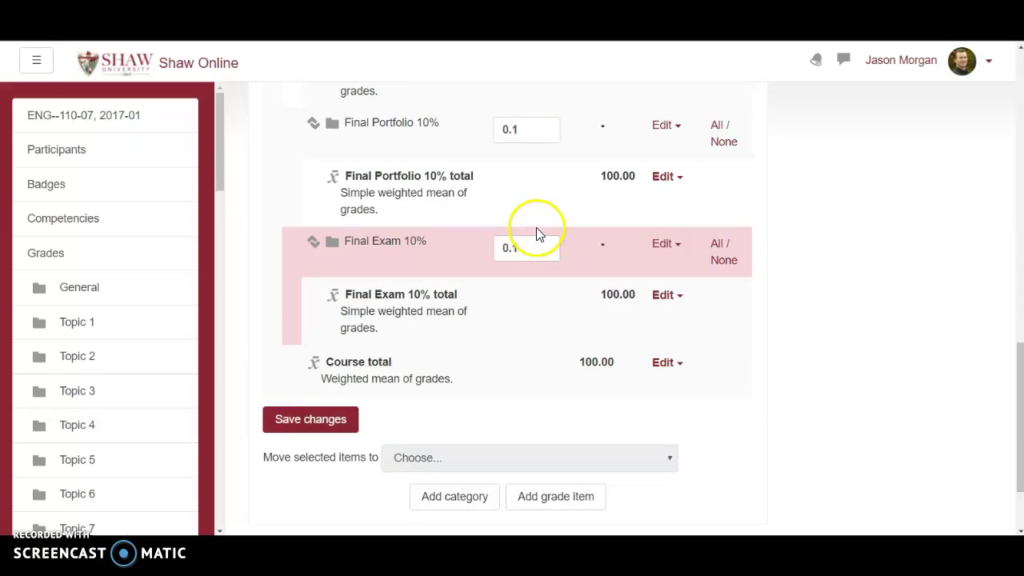
pyautogui.scroll(9, 537, 232)
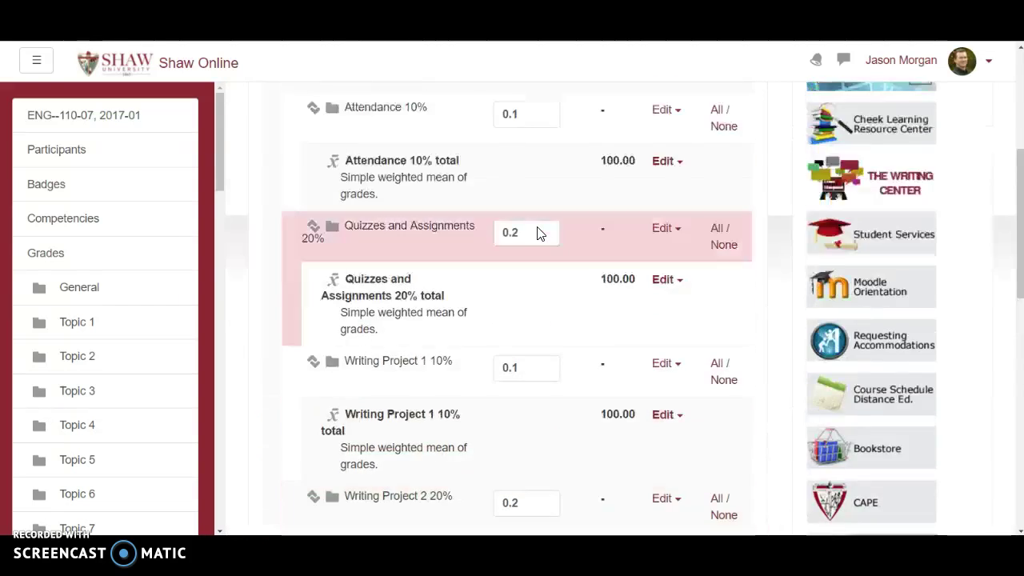
pyautogui.scroll(3, 537, 232)
pyautogui.click(558, 256)
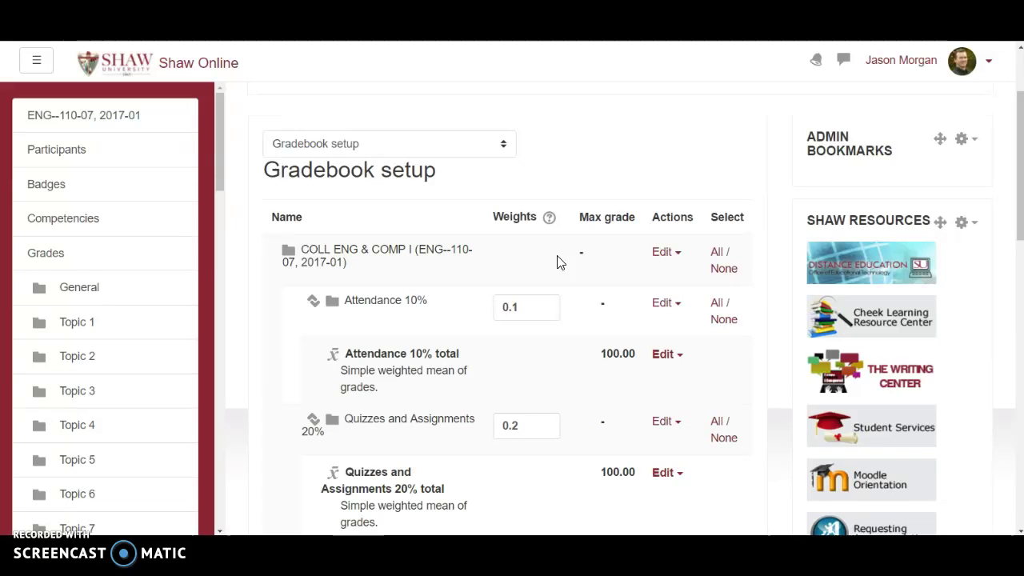
pyautogui.scroll(-1, 558, 262)
pyautogui.click(578, 210)
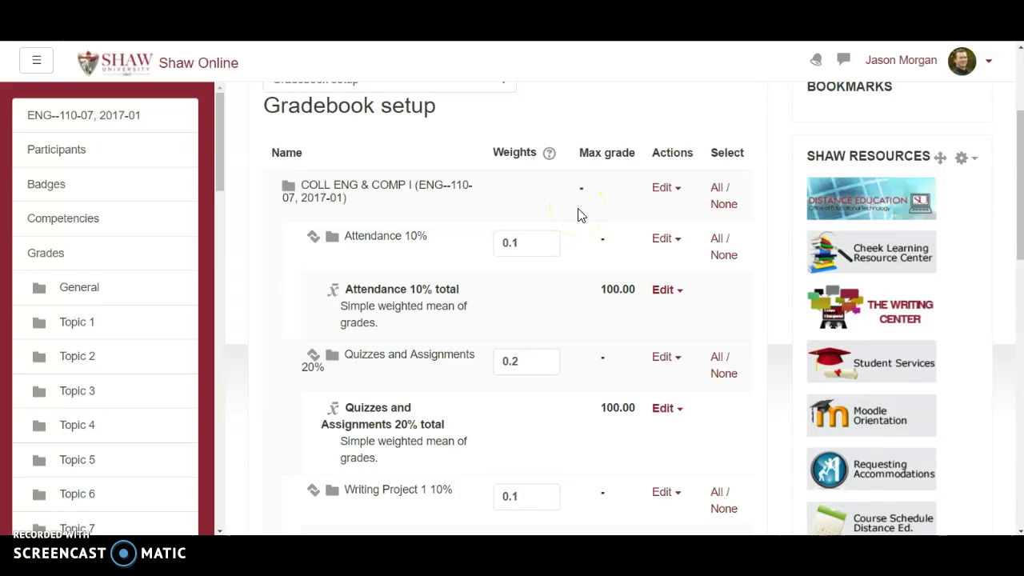
pyautogui.click(552, 215)
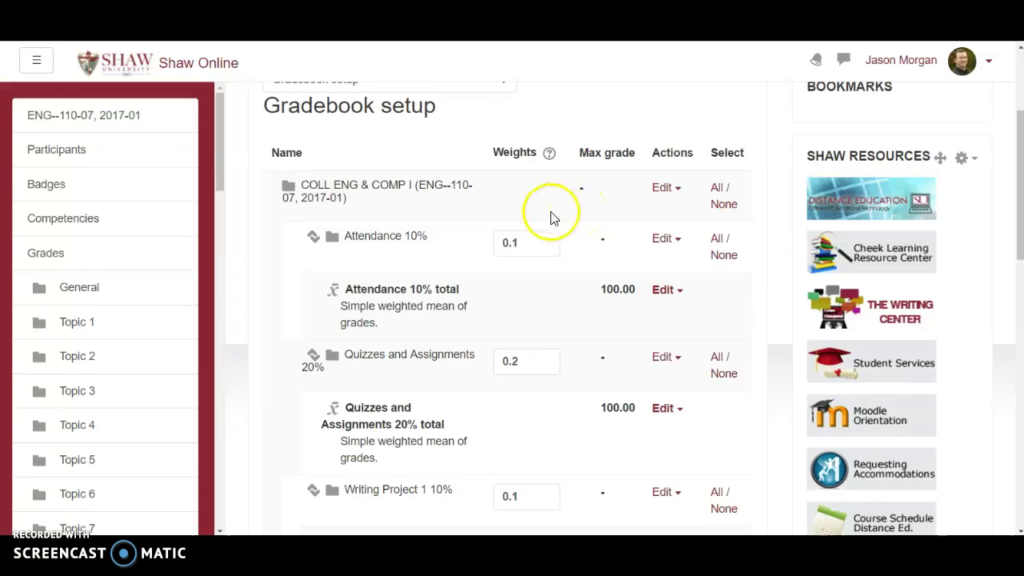
pyautogui.scroll(-5, 556, 212)
pyautogui.scroll(-2, 557, 217)
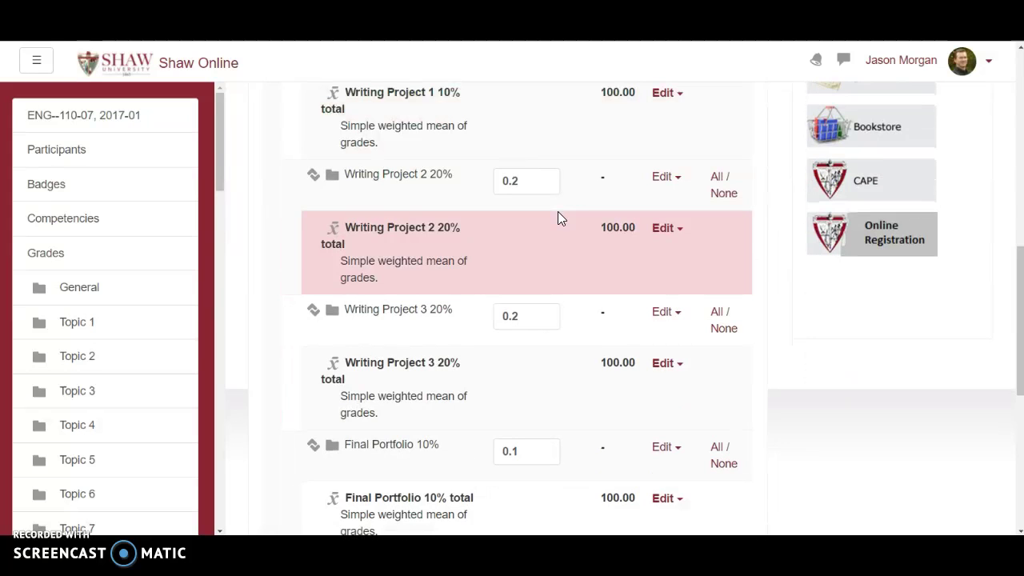
pyautogui.scroll(-6, 557, 211)
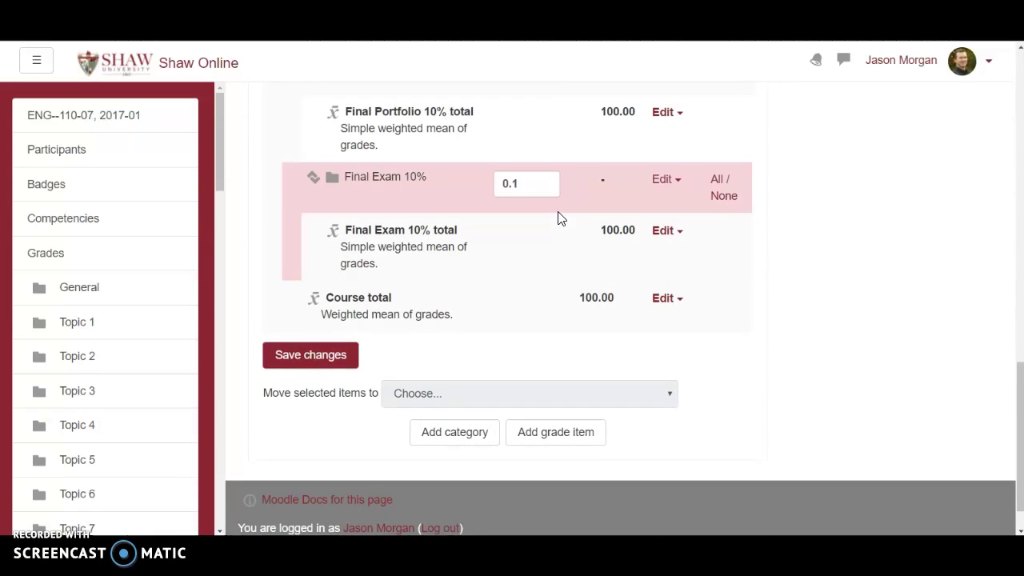
pyautogui.scroll(20, 560, 218)
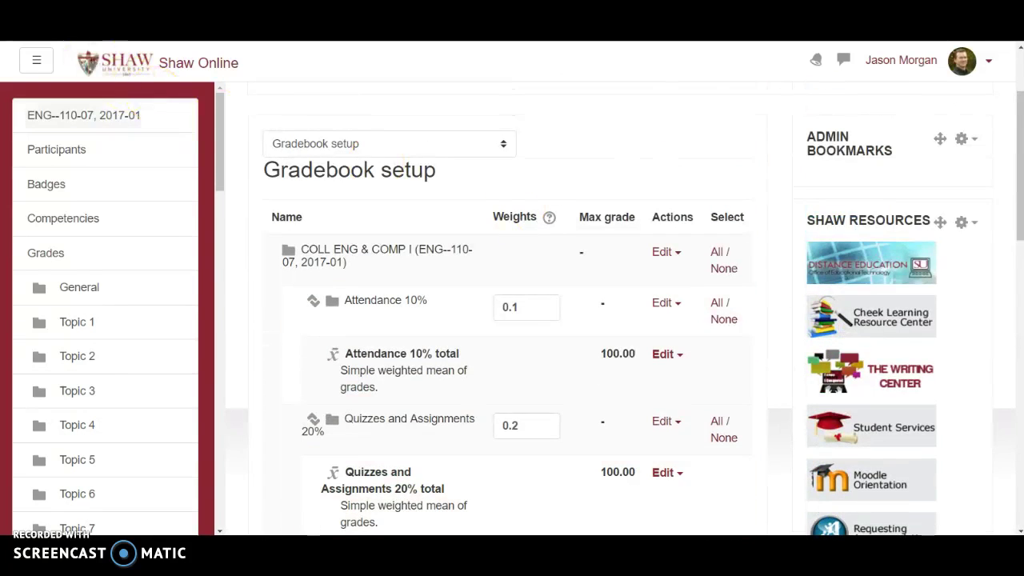